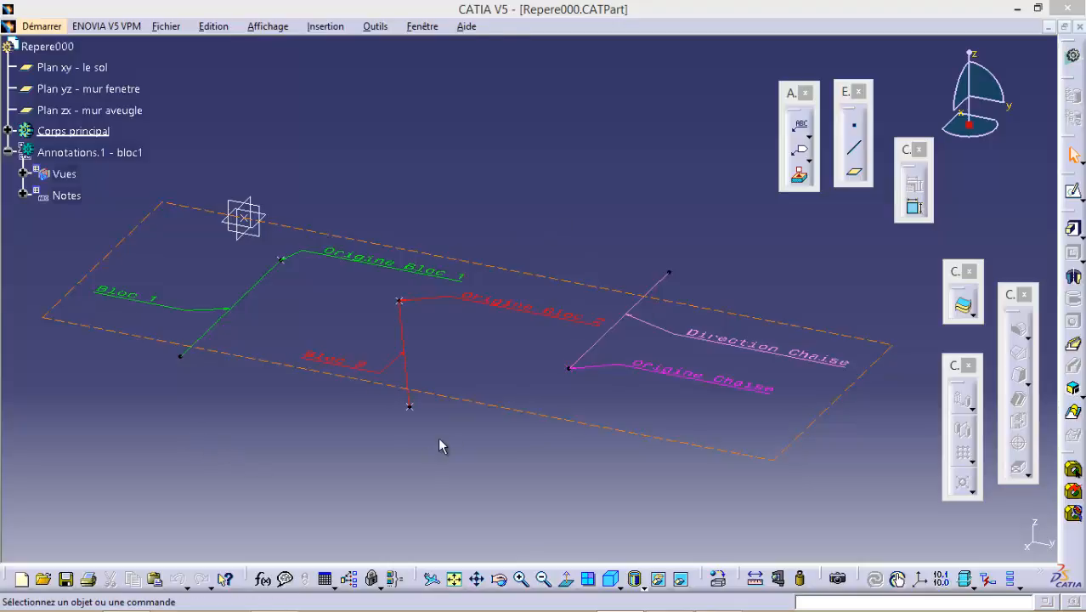
Close the Repere000.CATPart document
left_click(175, 28)
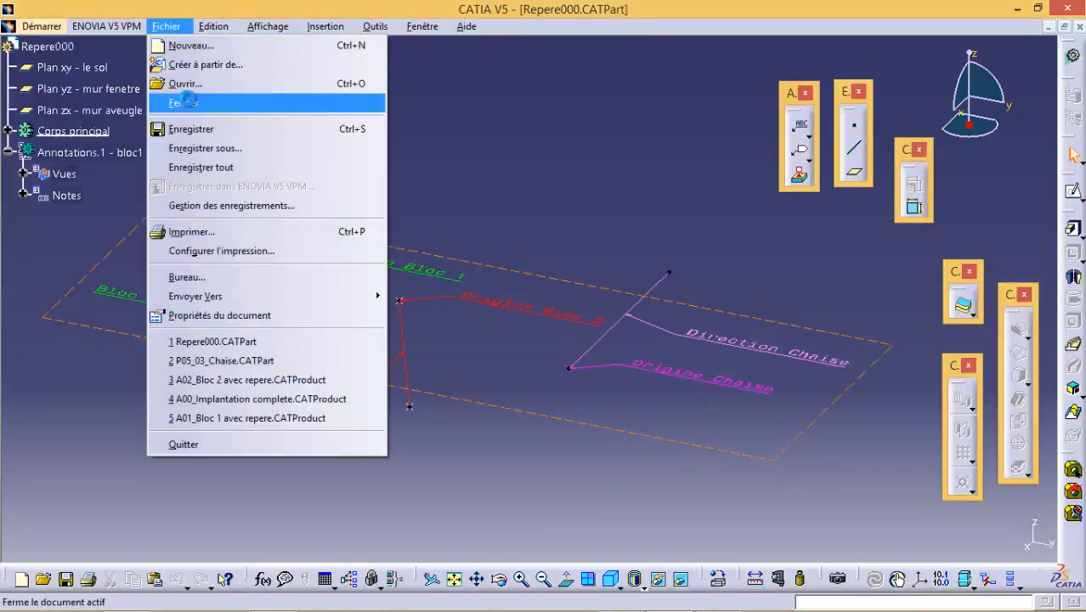
left_click(184, 101)
left_click(151, 27)
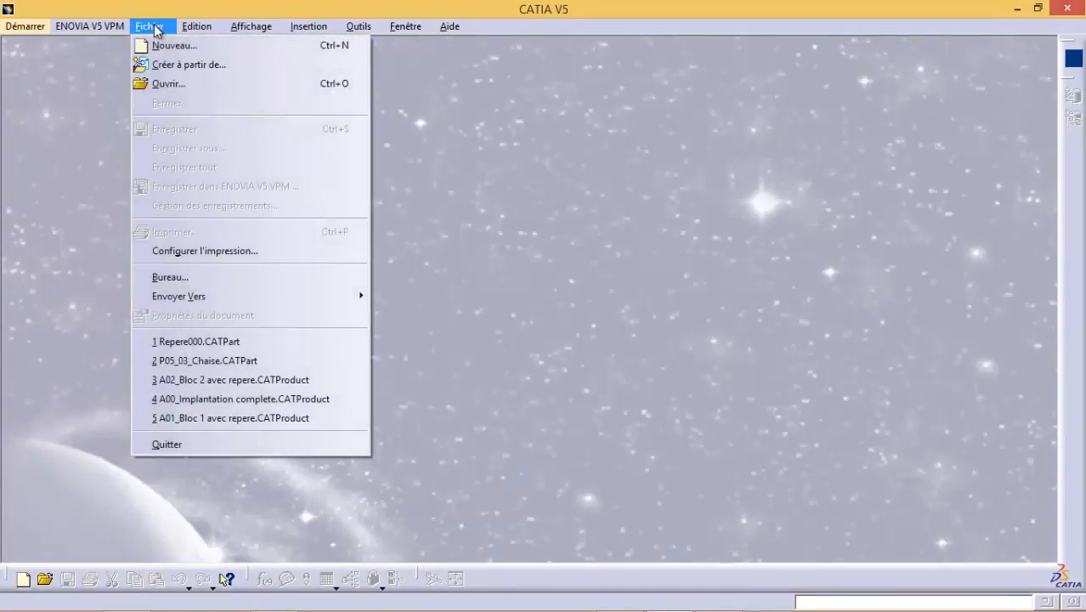
Switch to File Explorer and look at the contents of the PART folder inside A03_Chaise
left_click(124, 598)
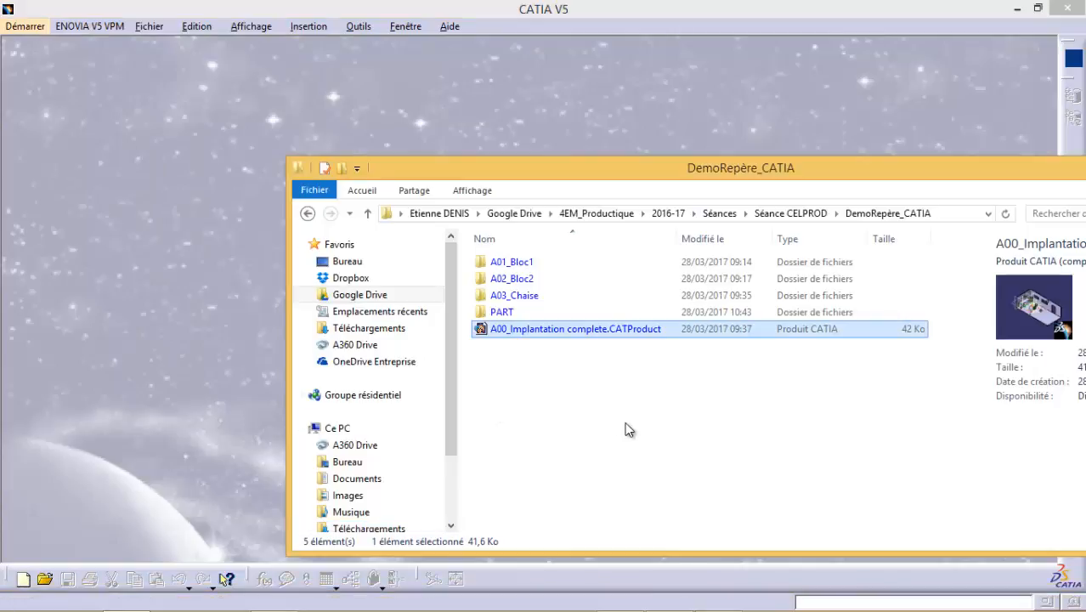
double_click(480, 295)
left_click(482, 262)
double_click(482, 262)
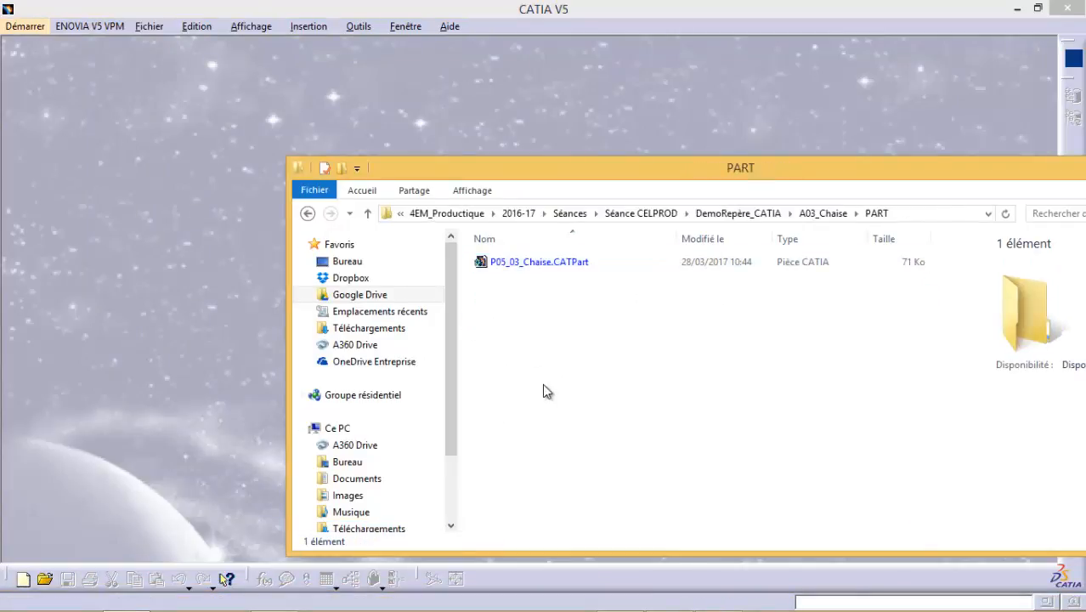
Copy Repere000.CATPart from the PART folder located directly under DemoRepère_CATIA
left_click(729, 214)
left_click(482, 312)
double_click(482, 312)
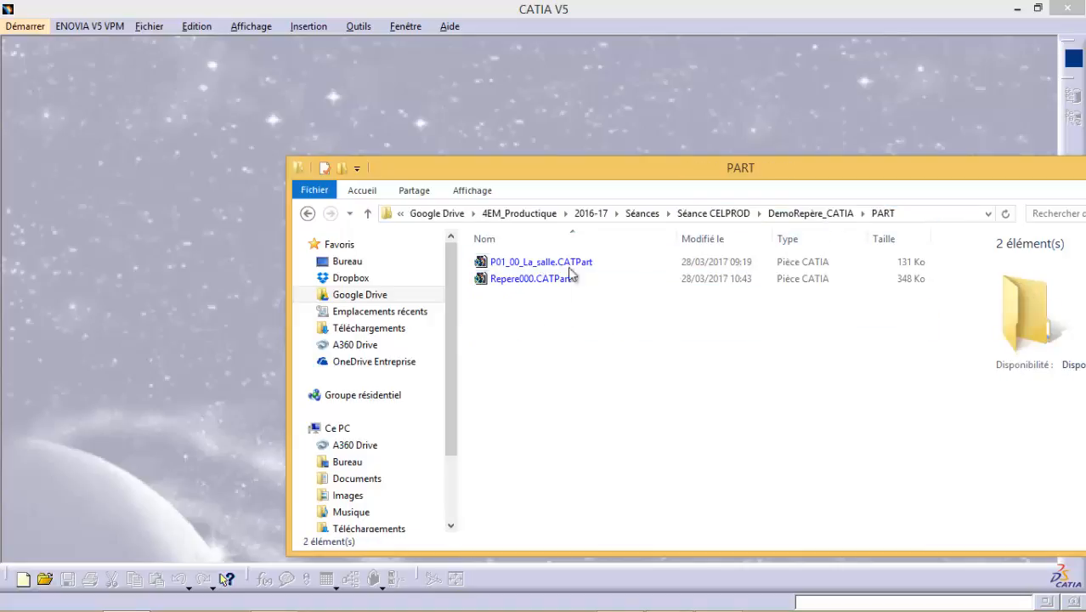
left_click(497, 279)
right_click(501, 279)
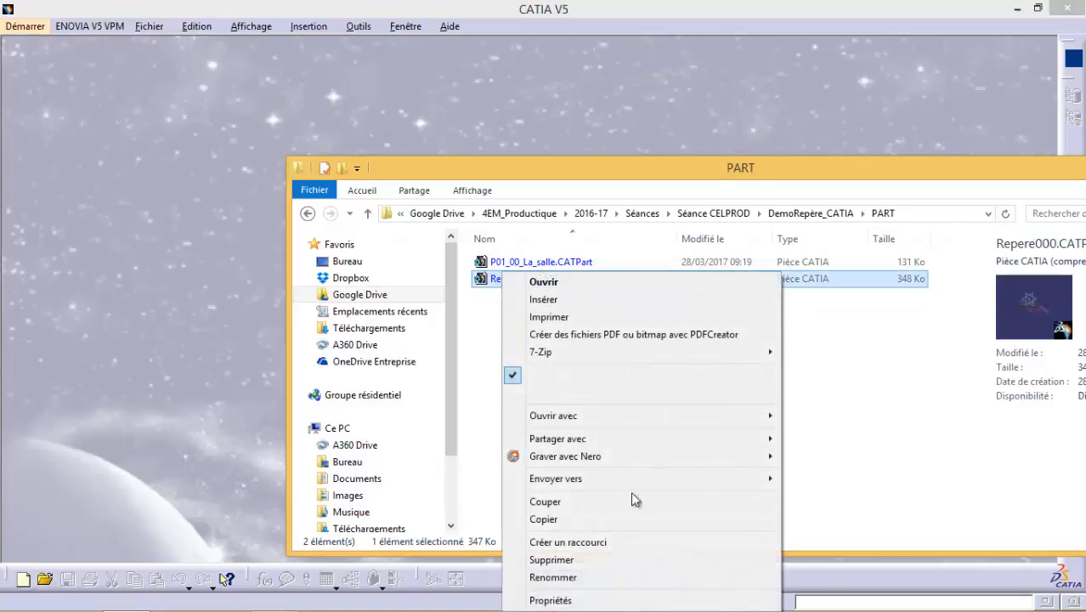
left_click(581, 518)
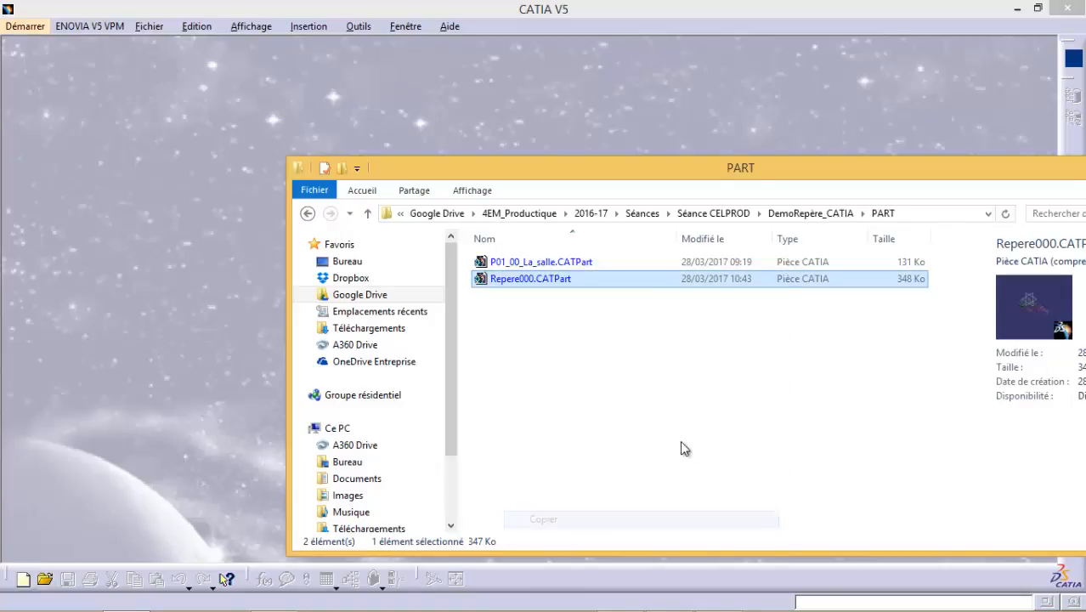
Paste the copied part file into the PART folder inside A03_Chaise
left_click(809, 214)
double_click(482, 297)
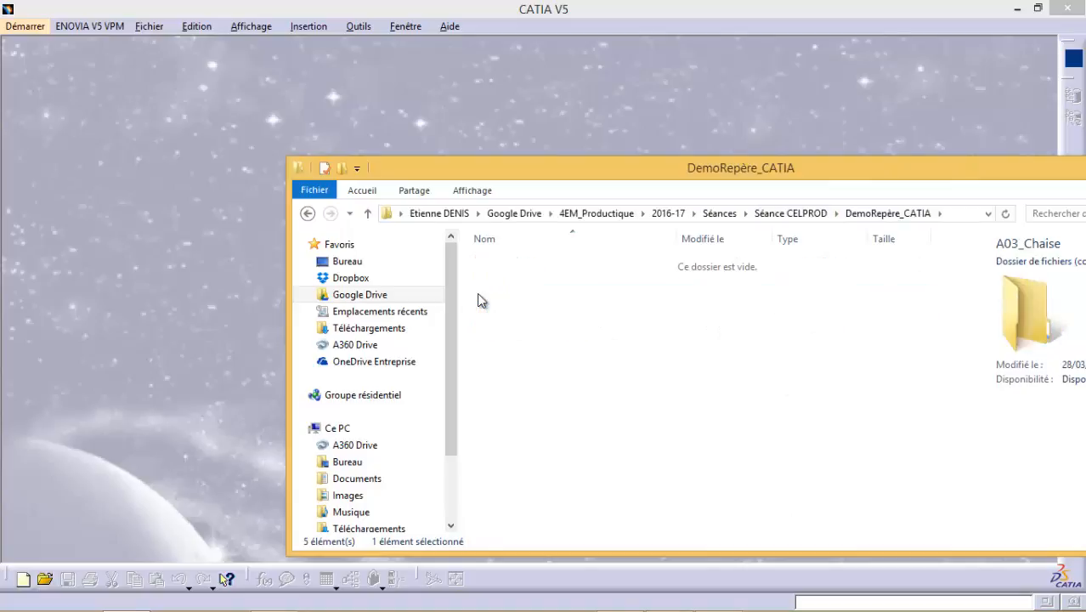
double_click(482, 261)
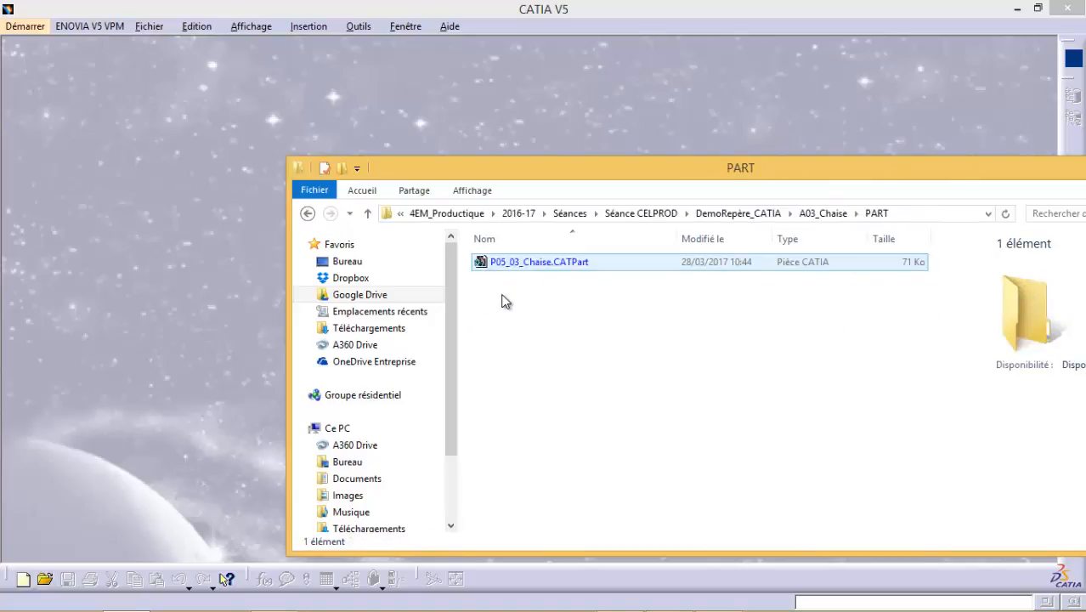
right_click(548, 337)
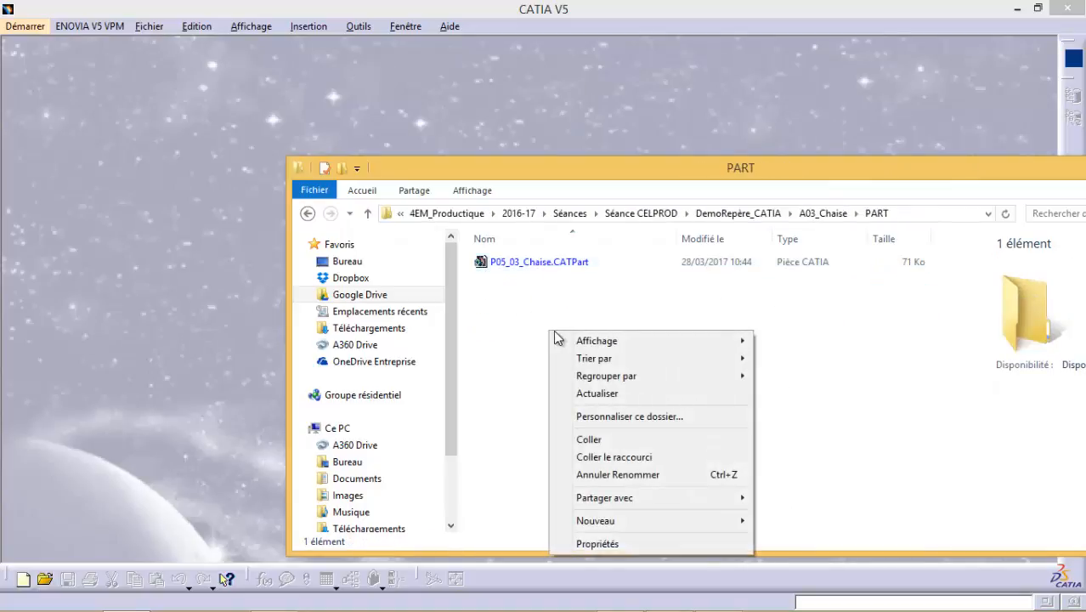
left_click(587, 440)
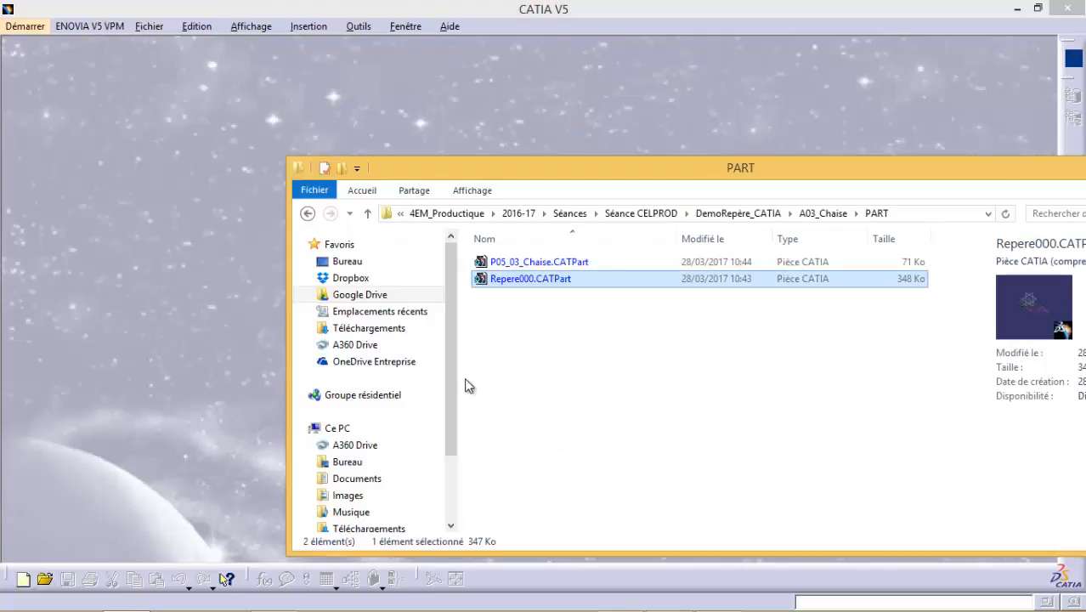
Rename the pasted Repere000.CATPart file as Repere03.CATPart
left_click(514, 278)
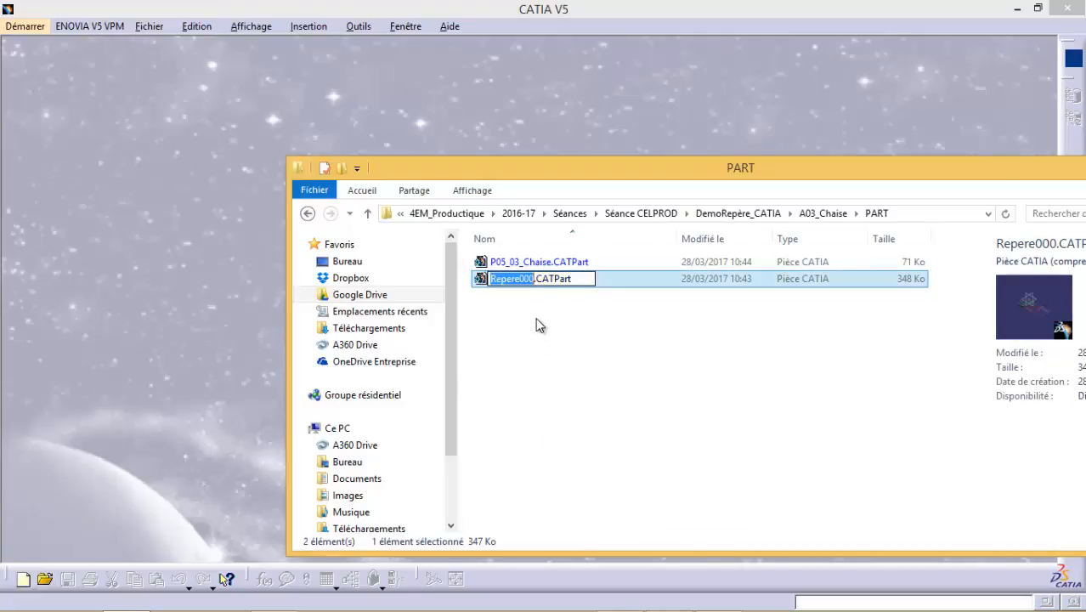
left_click_drag(520, 279, 534, 278)
type("03")
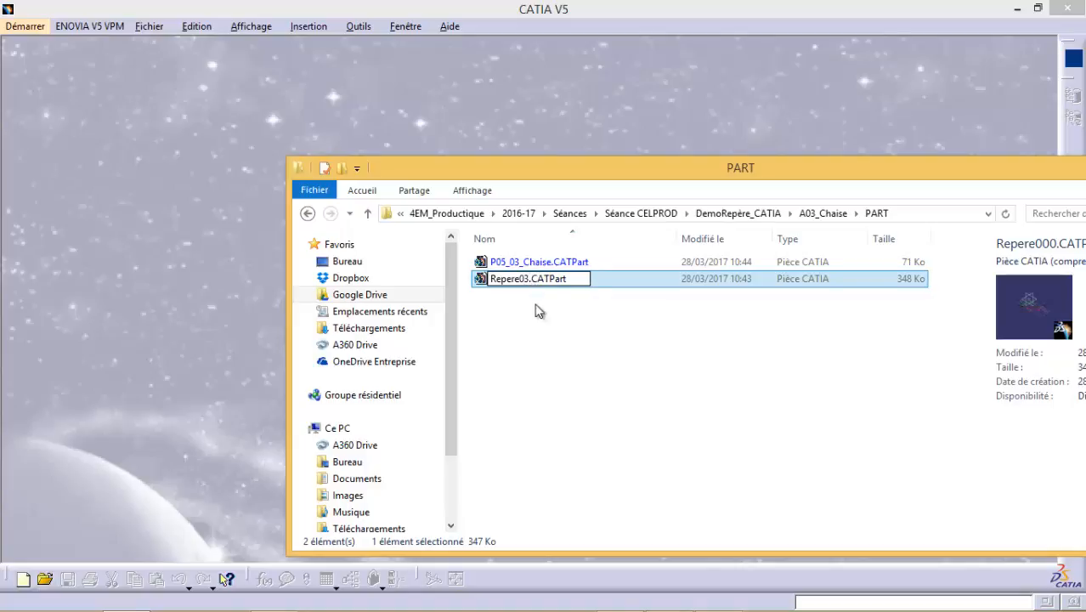
left_click(539, 350)
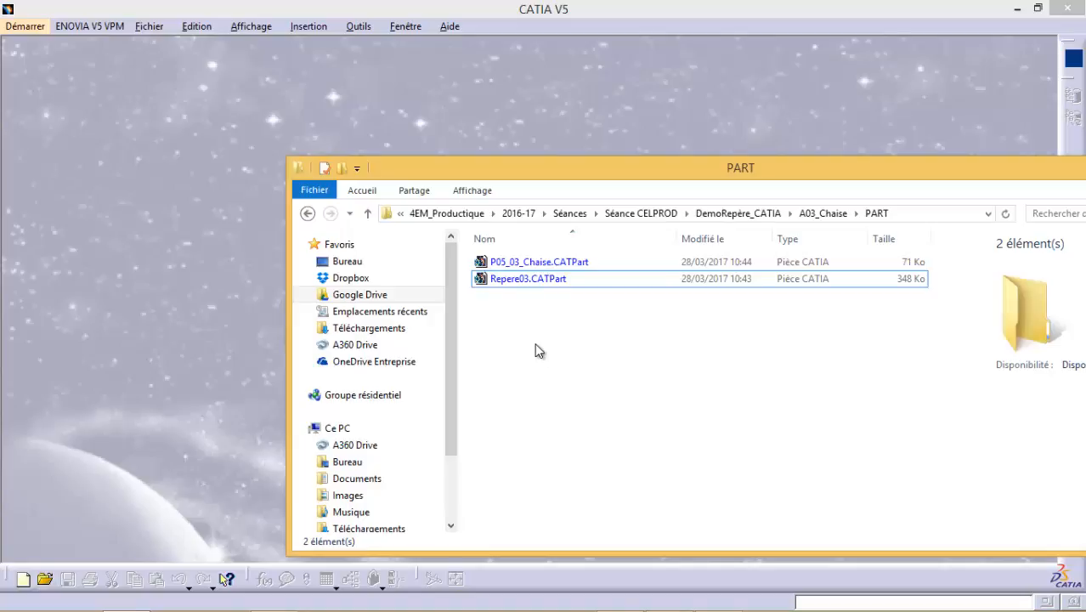
left_click(486, 279)
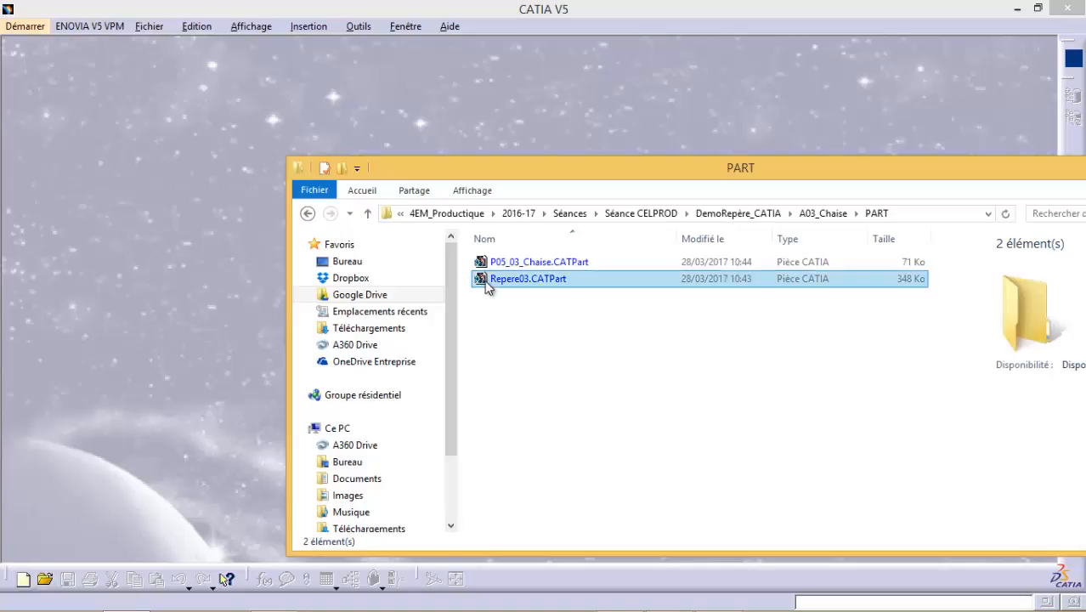
Switch back to CATIA and open Repere03.CATPart from the PART folder inside A03_Chaise
left_click(104, 40)
left_click(148, 27)
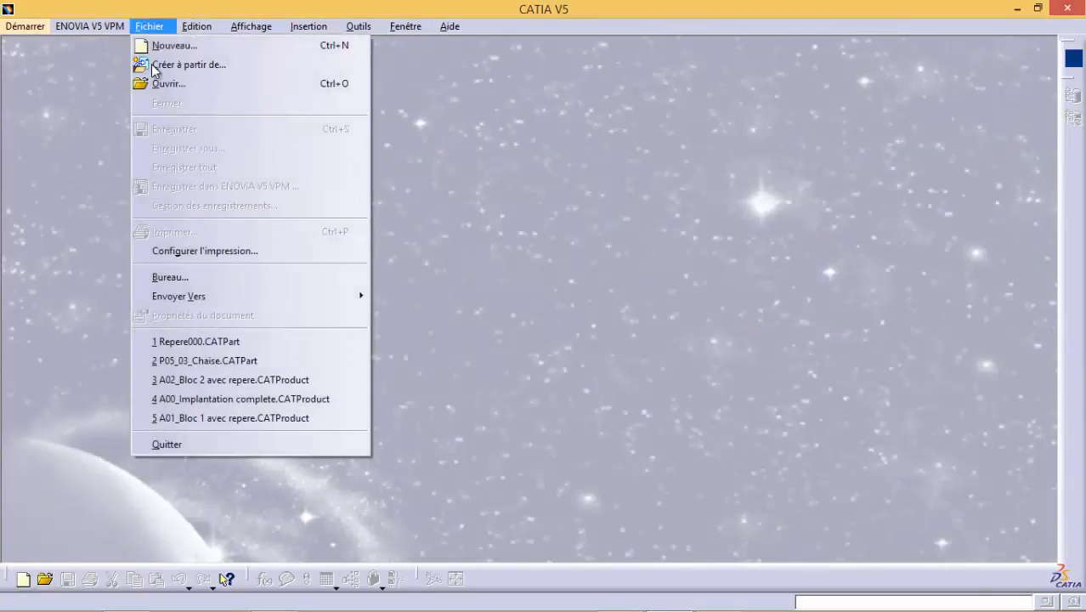
left_click(162, 83)
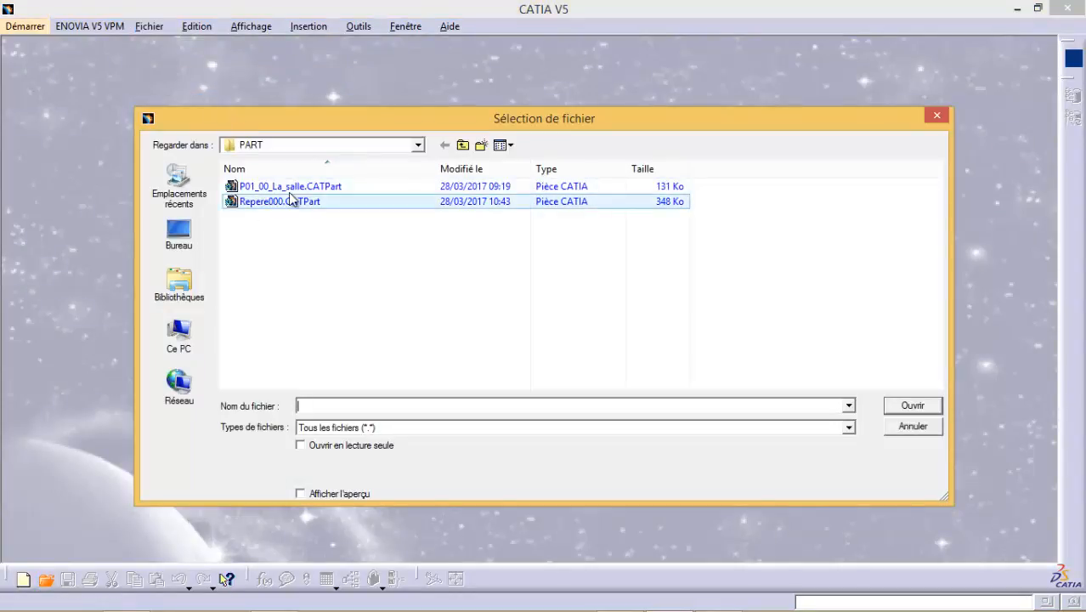
left_click(417, 145)
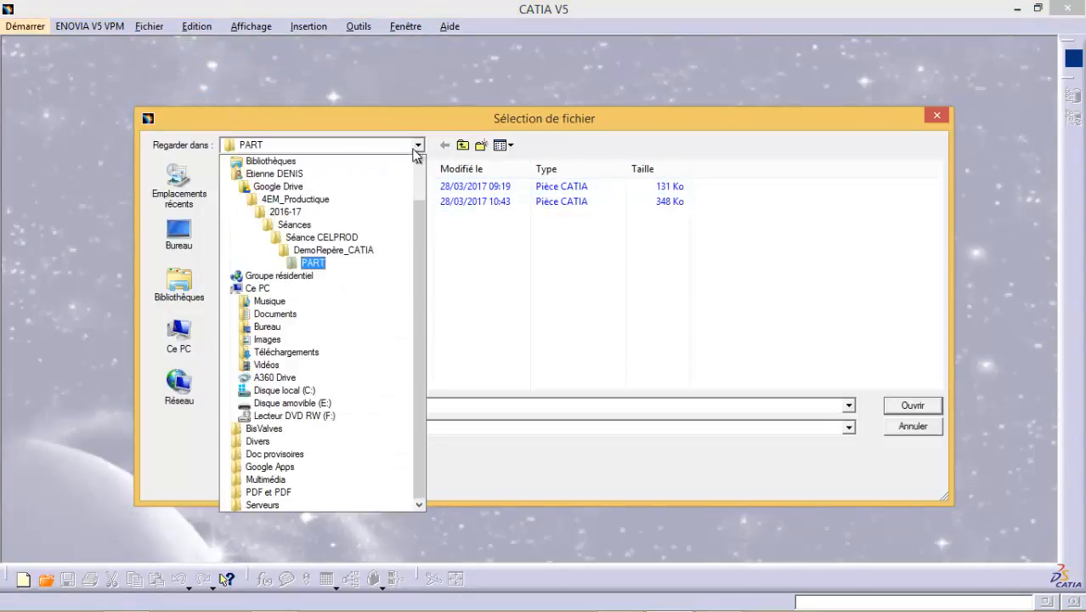
left_click(334, 250)
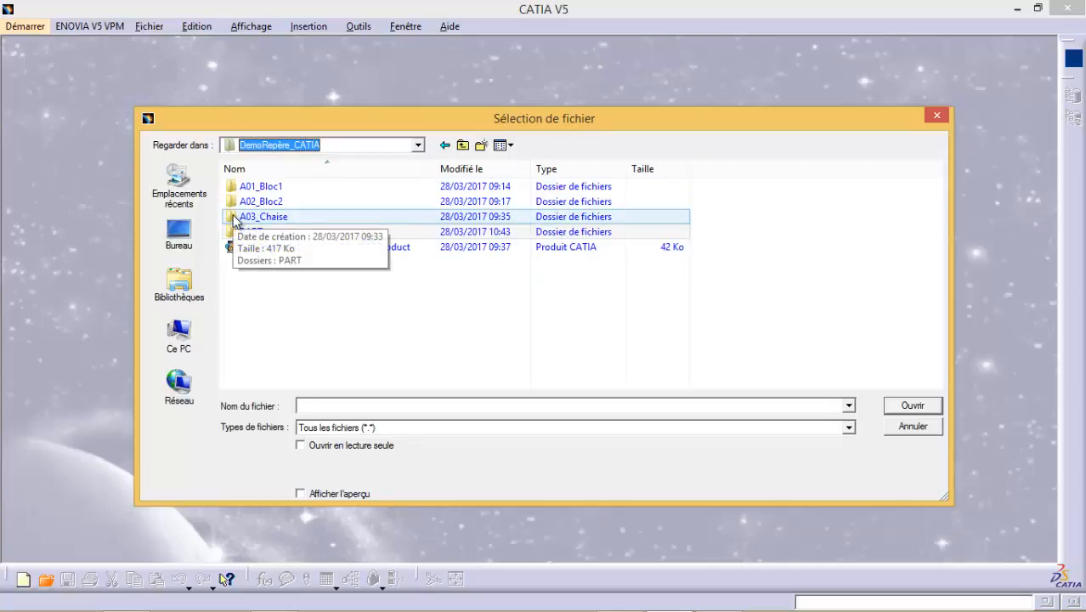
double_click(235, 217)
left_click(230, 187)
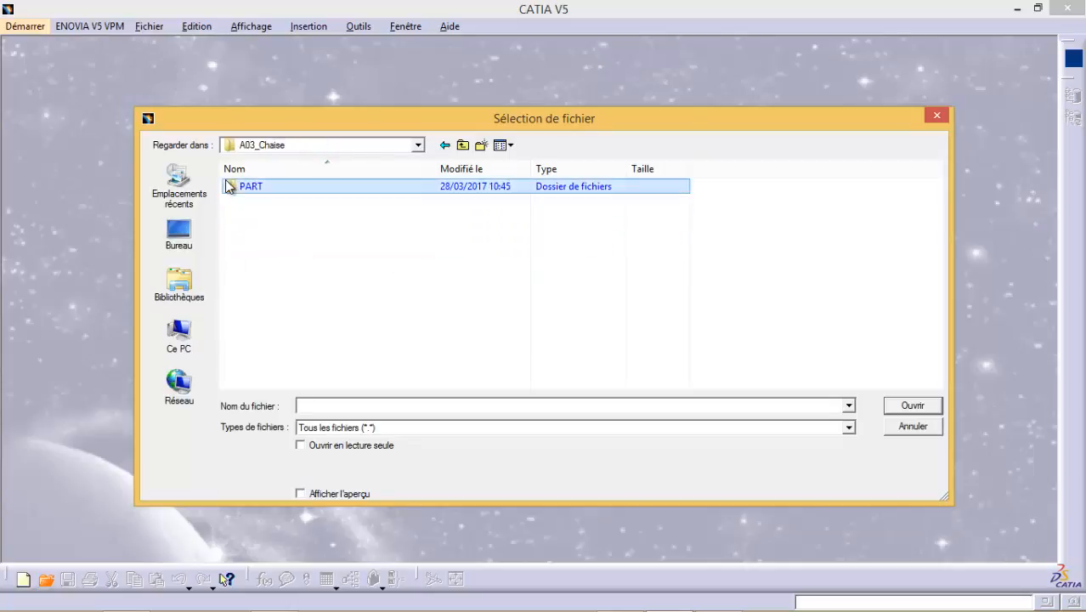
double_click(230, 186)
left_click(246, 202)
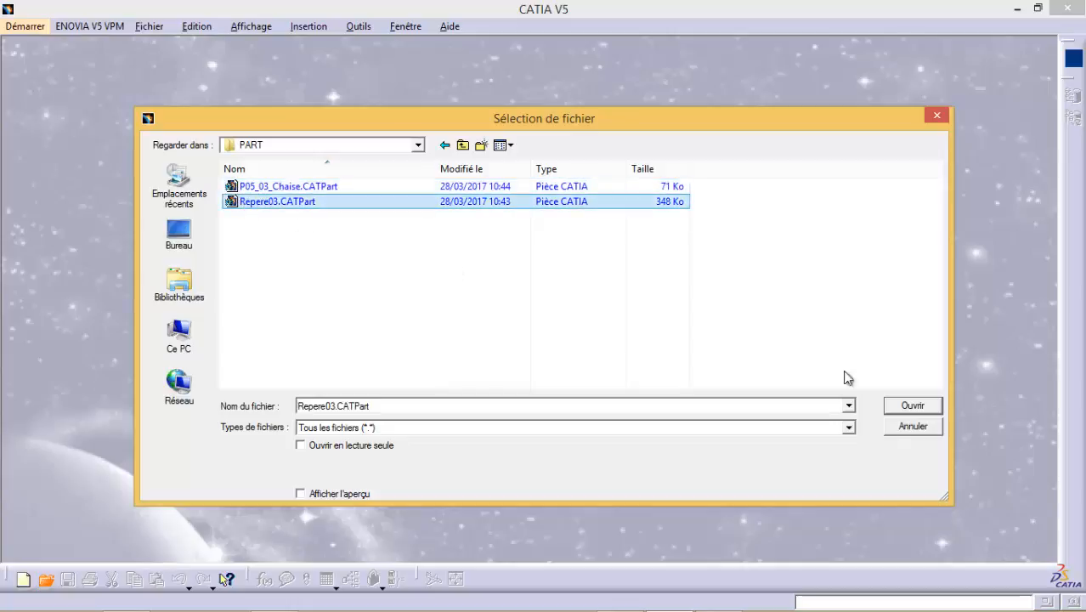
left_click(908, 406)
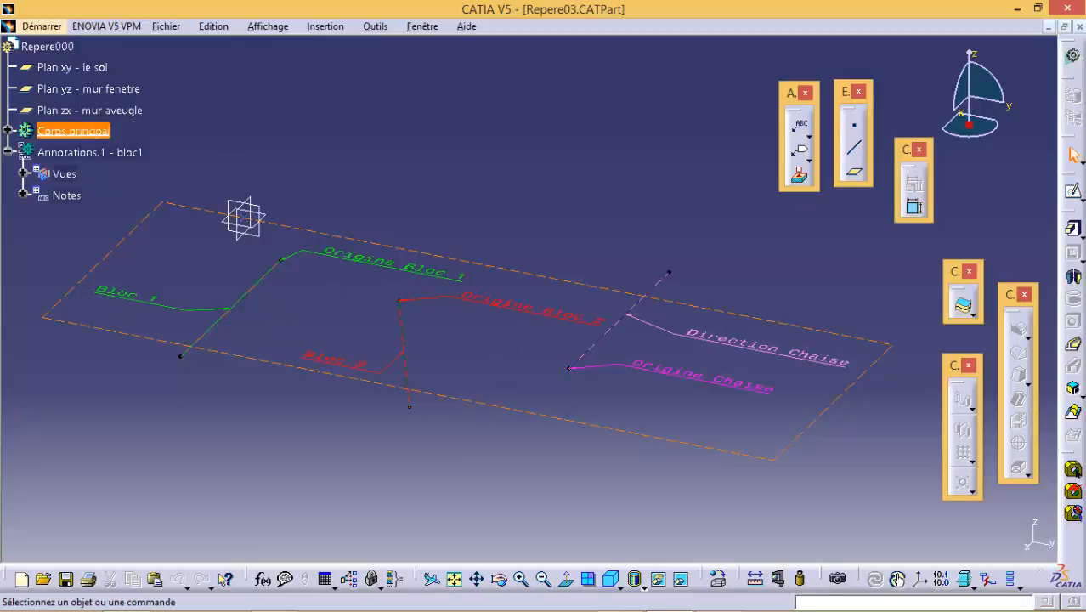
Hide the Bloc 1 and Bloc 2 direction lines together with their origin and block annotations
left_click(9, 132)
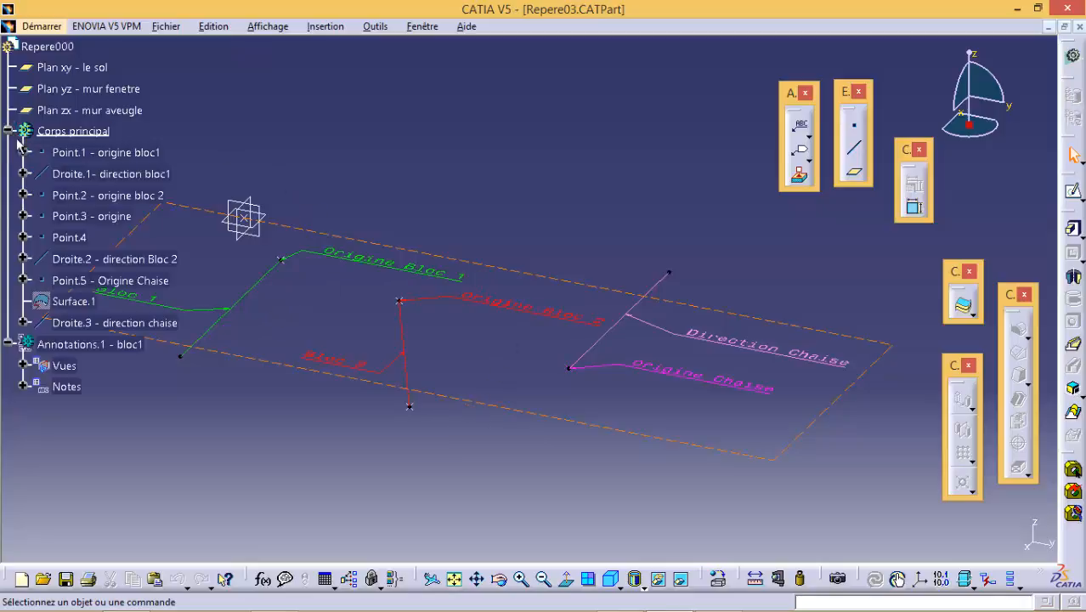
left_click(248, 291)
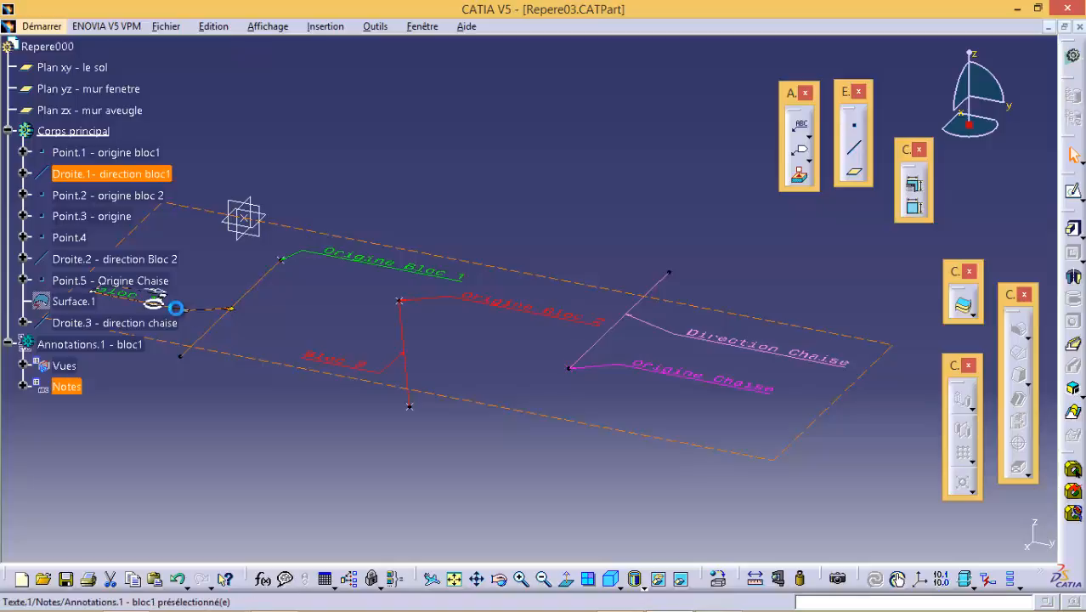
left_click(405, 327, "ctrl")
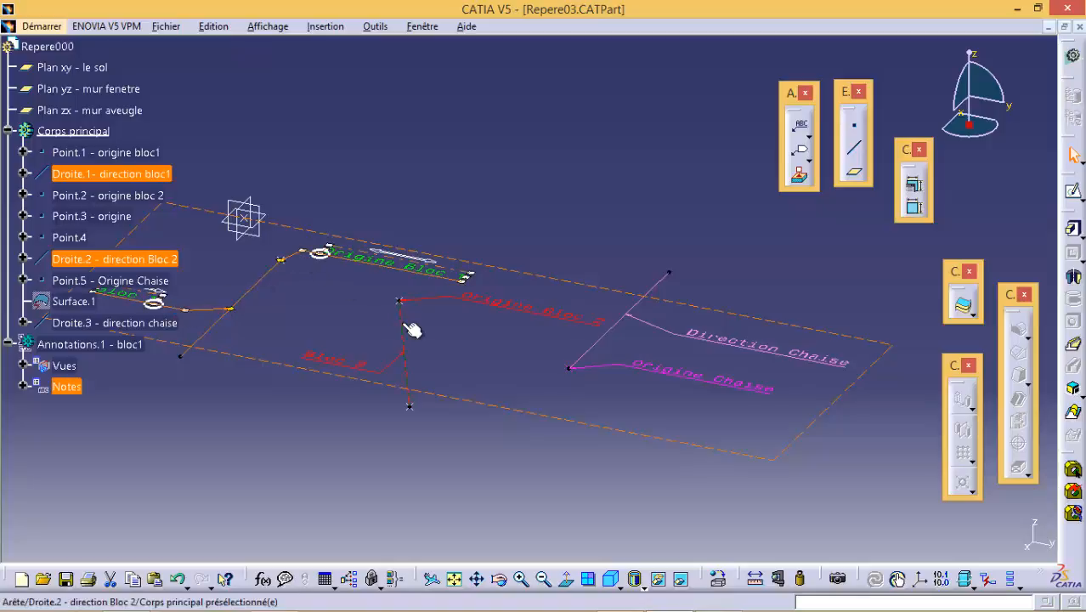
left_click(422, 299, "ctrl")
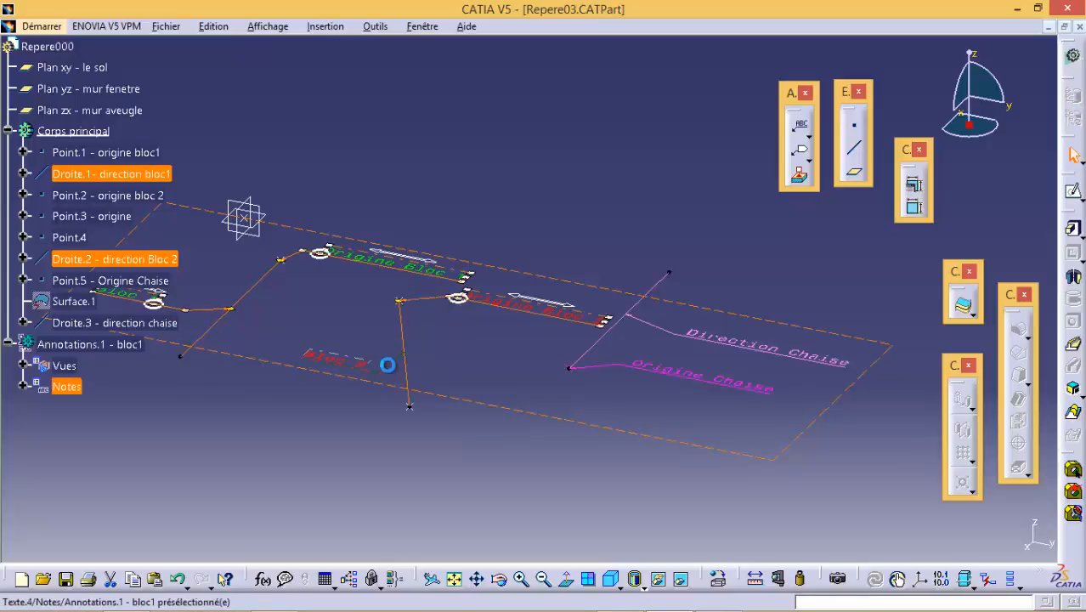
left_click(387, 366, "ctrl")
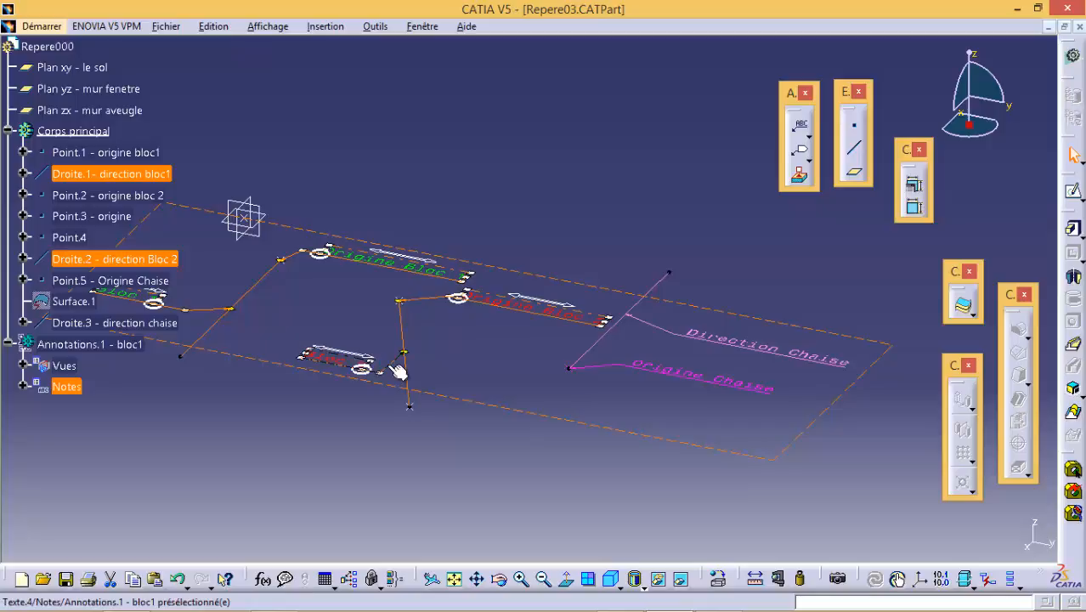
left_click(659, 581)
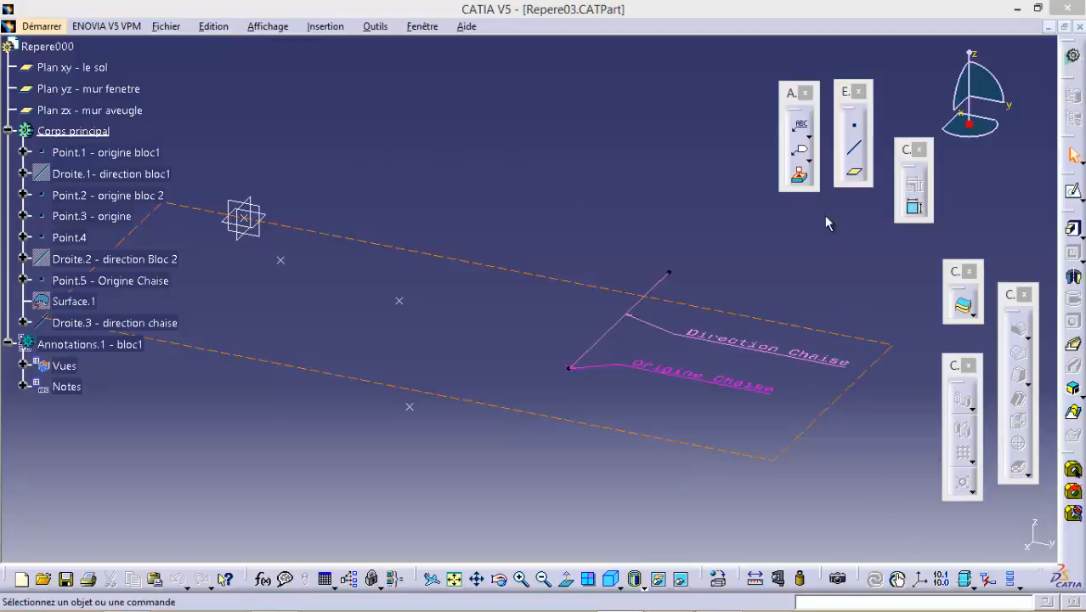
Try to change the Référence in the Repere000 part's properties so that its number ends in 3
right_click(49, 46)
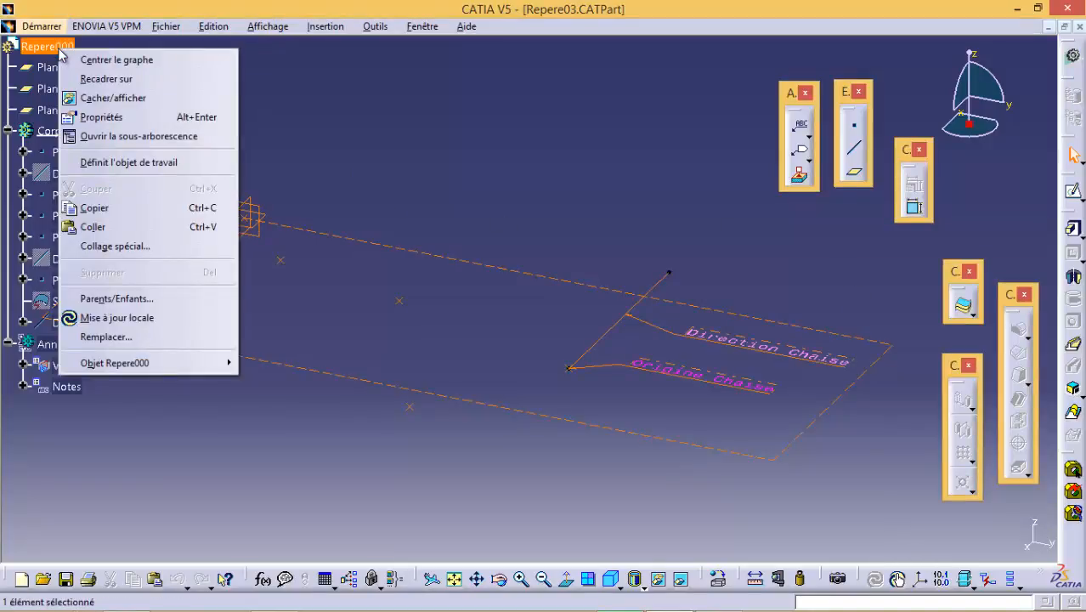
left_click(98, 116)
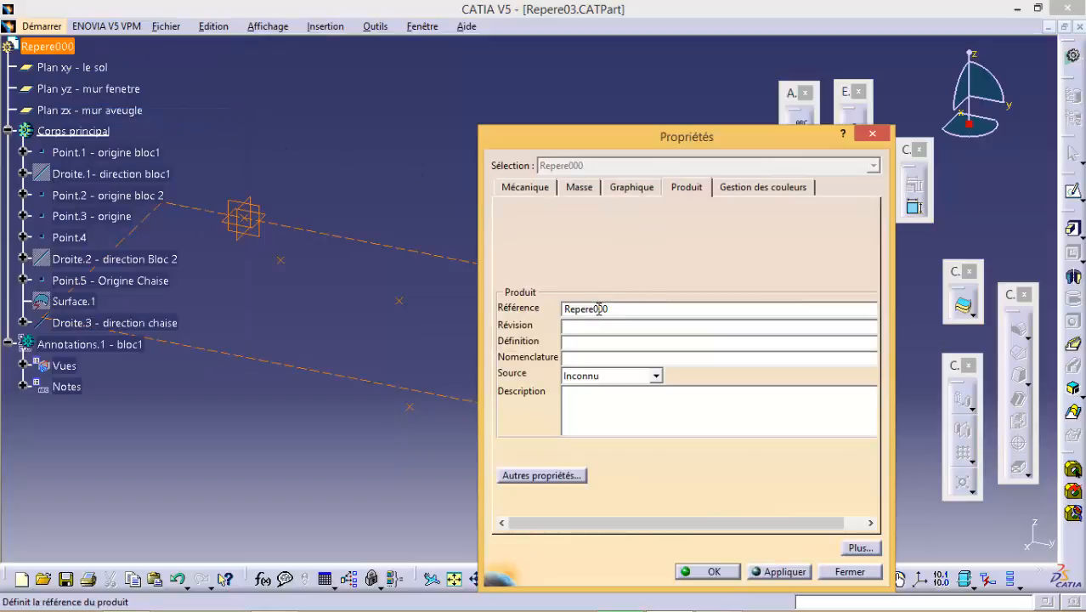
left_click_drag(598, 308, 613, 308)
left_click(600, 308)
left_click_drag(610, 308, 595, 308)
type("3")
left_click(777, 573)
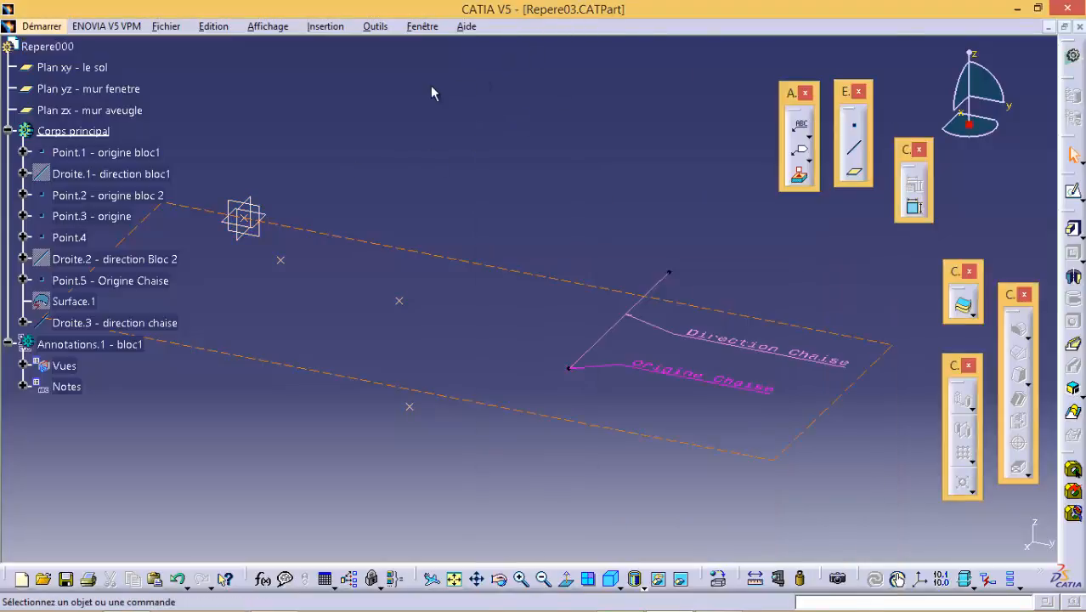
Save the Repere03.CATPart document
left_click(167, 26)
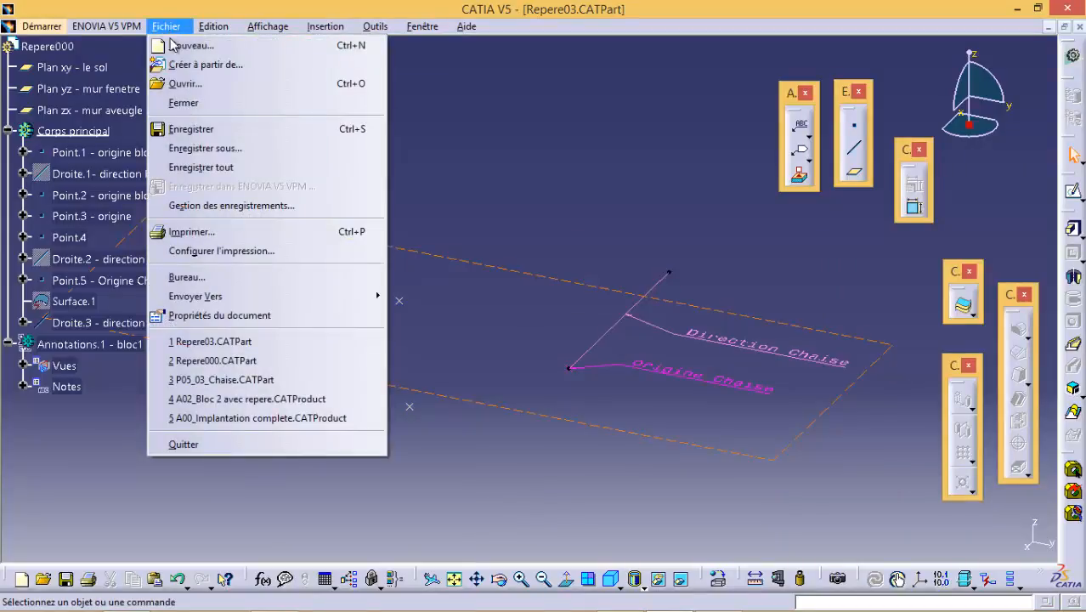
left_click(197, 128)
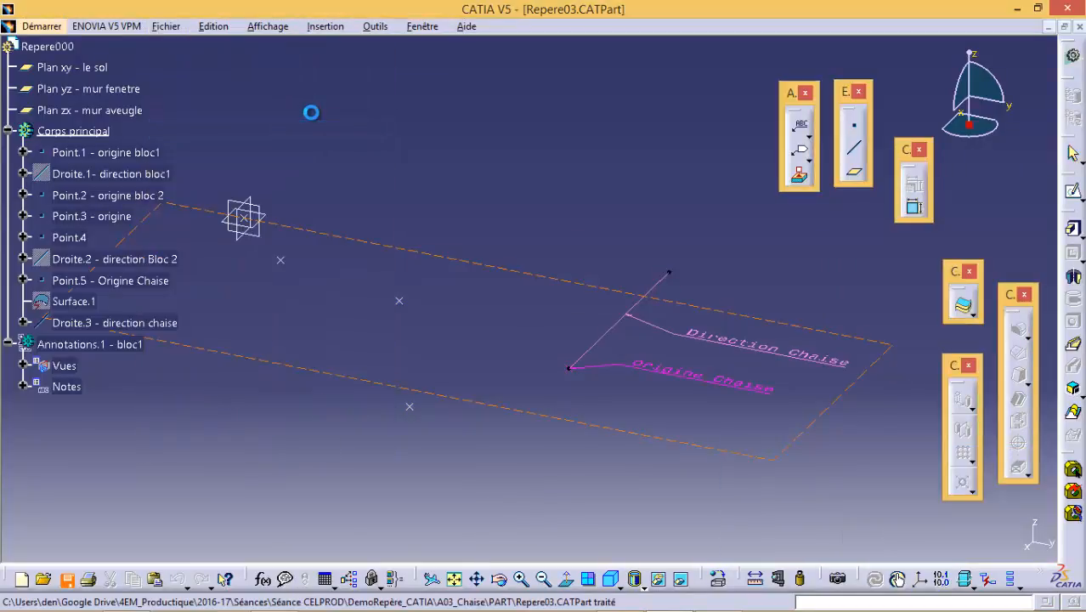
Create a new document of type Product
left_click(166, 29)
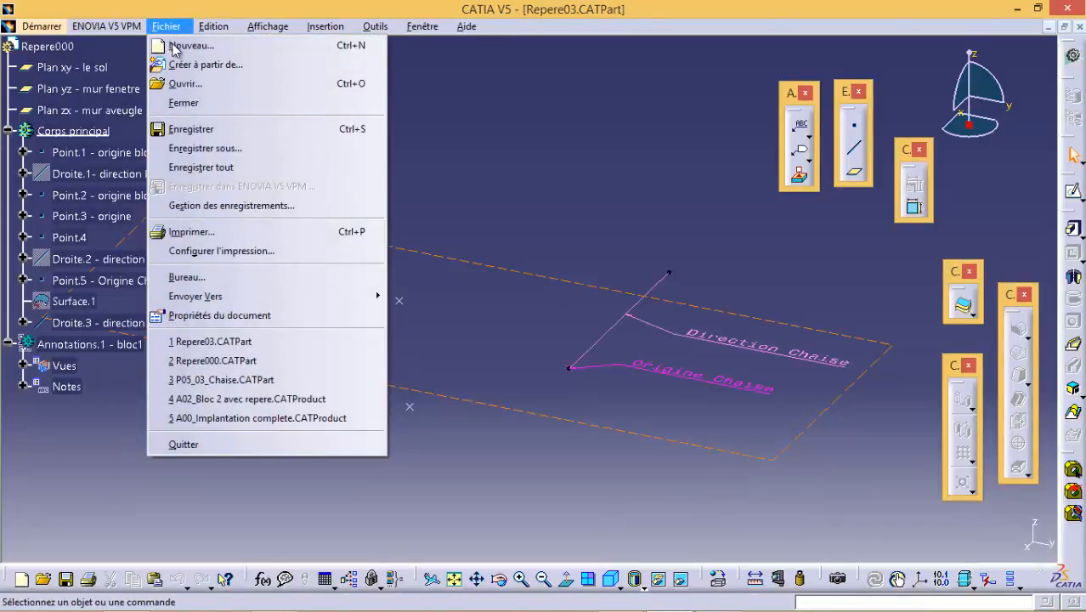
left_click(175, 46)
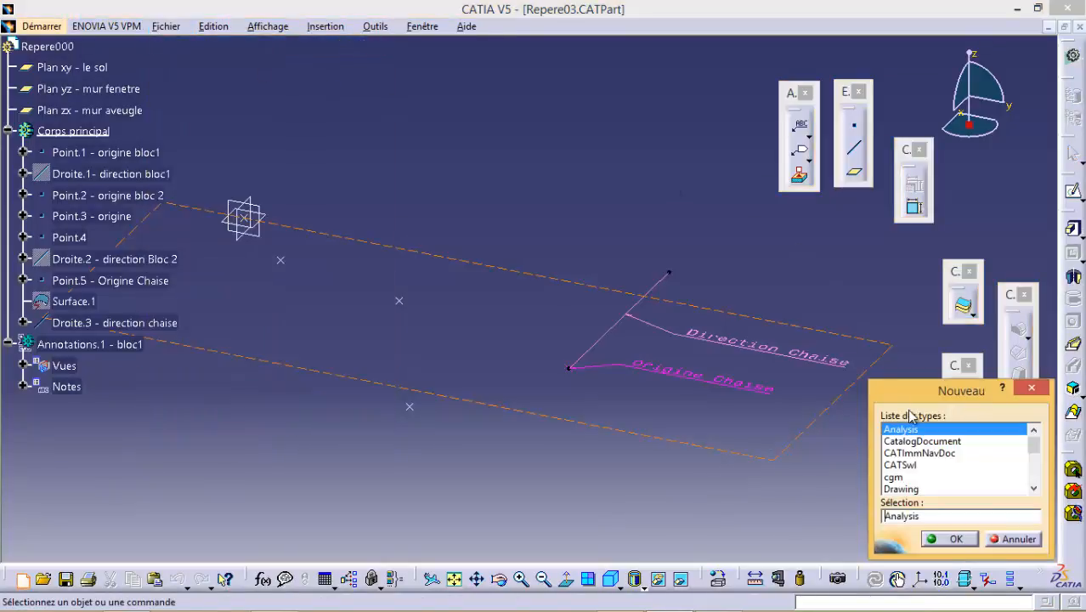
type("p")
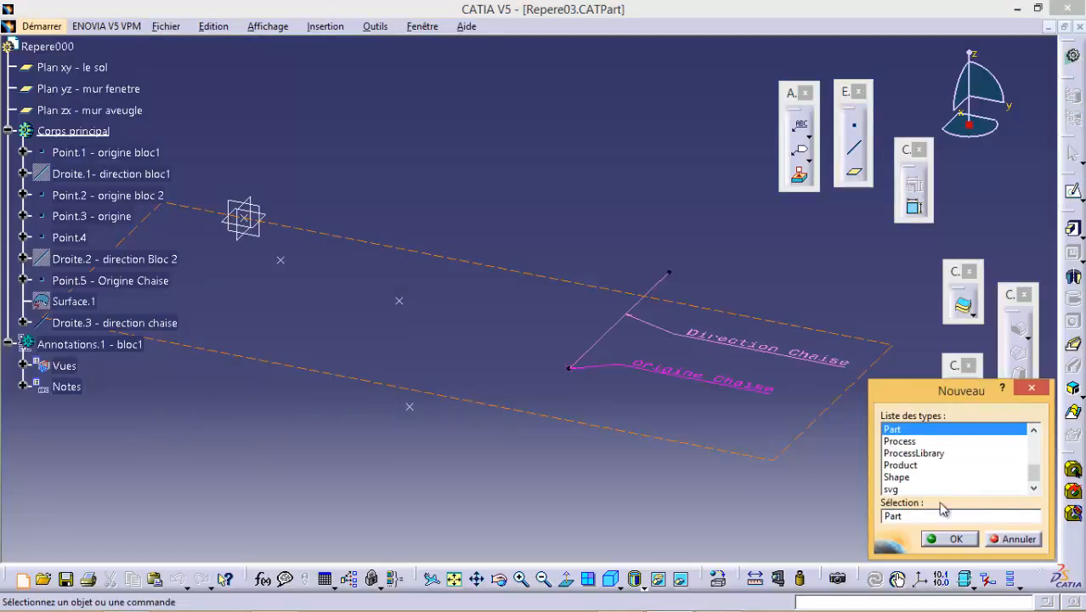
key("Return")
left_click(900, 465)
left_click(950, 539)
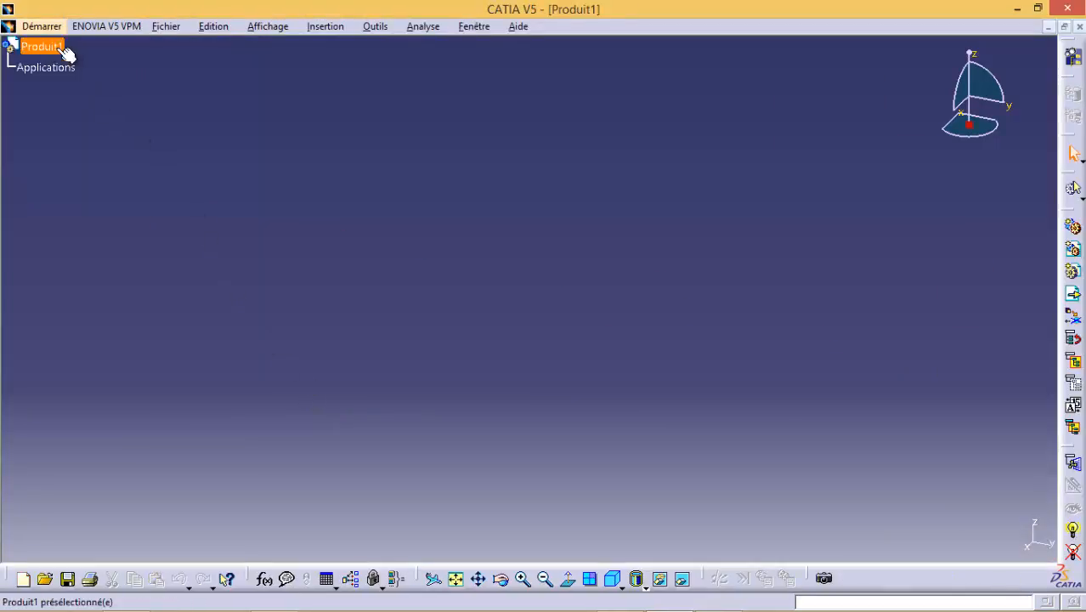
Set the new product's Référence to A03_Chaise_et_repere in its properties
right_click(59, 53)
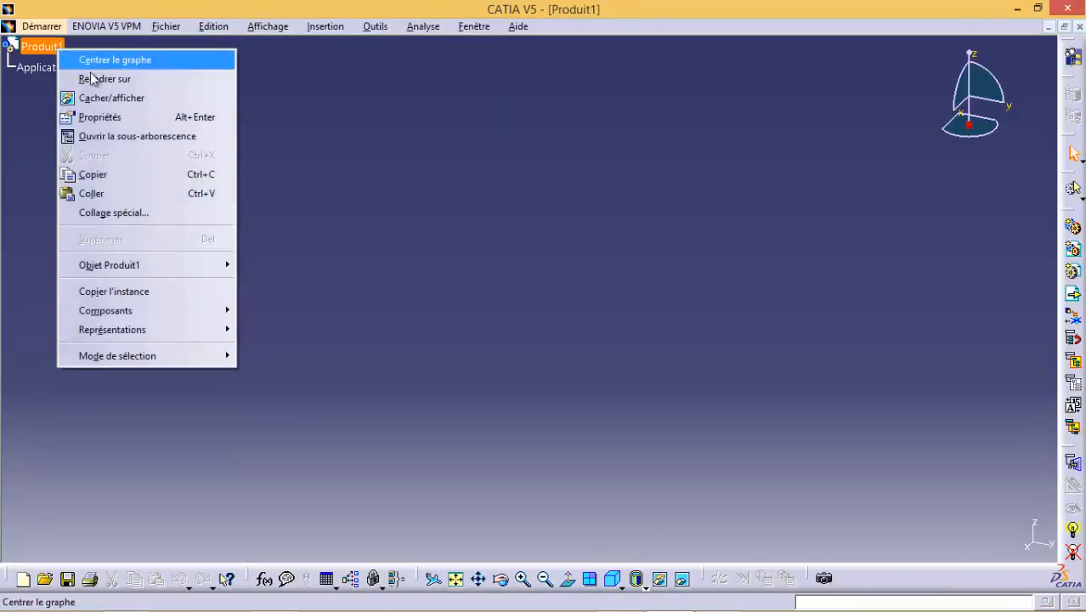
left_click(100, 117)
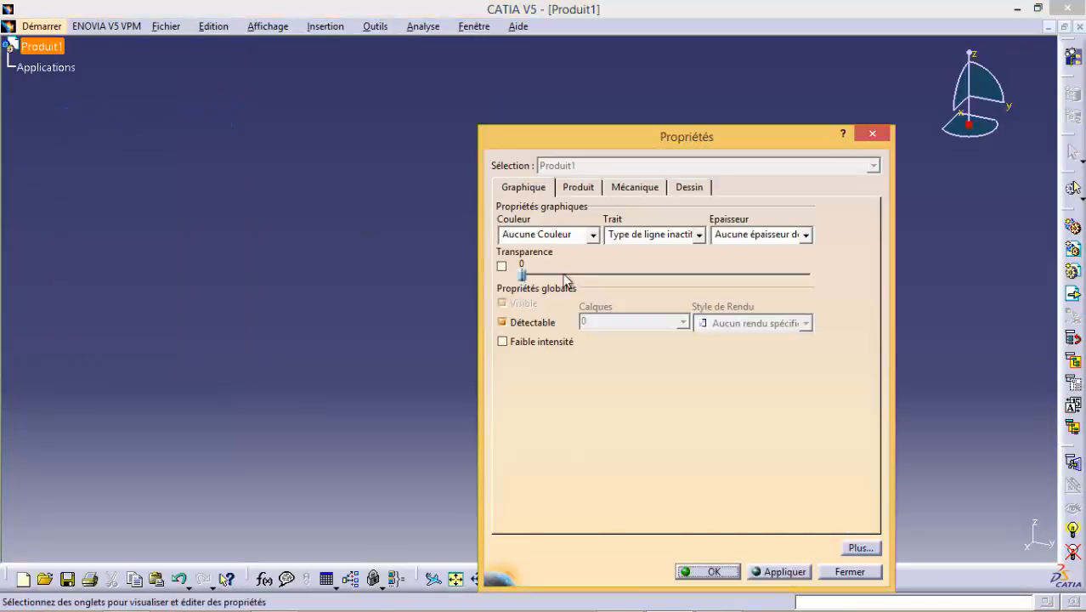
left_click(576, 187)
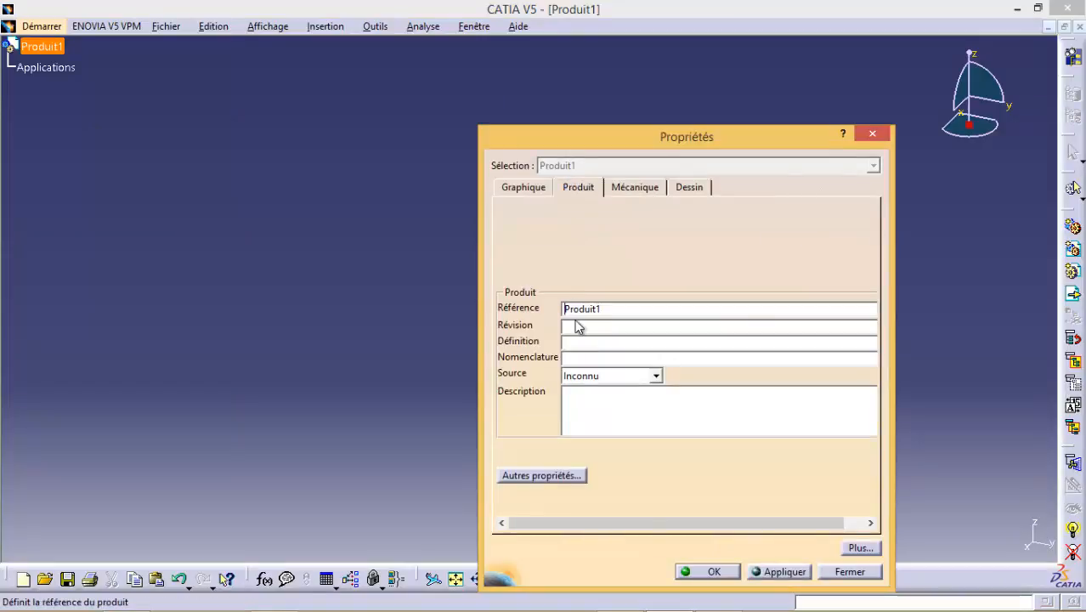
left_click(564, 309)
type("A03_")
key("Delete")
key("Delete")
key("Delete")
key("Delete")
key("Delete")
key("Delete")
key("Delete")
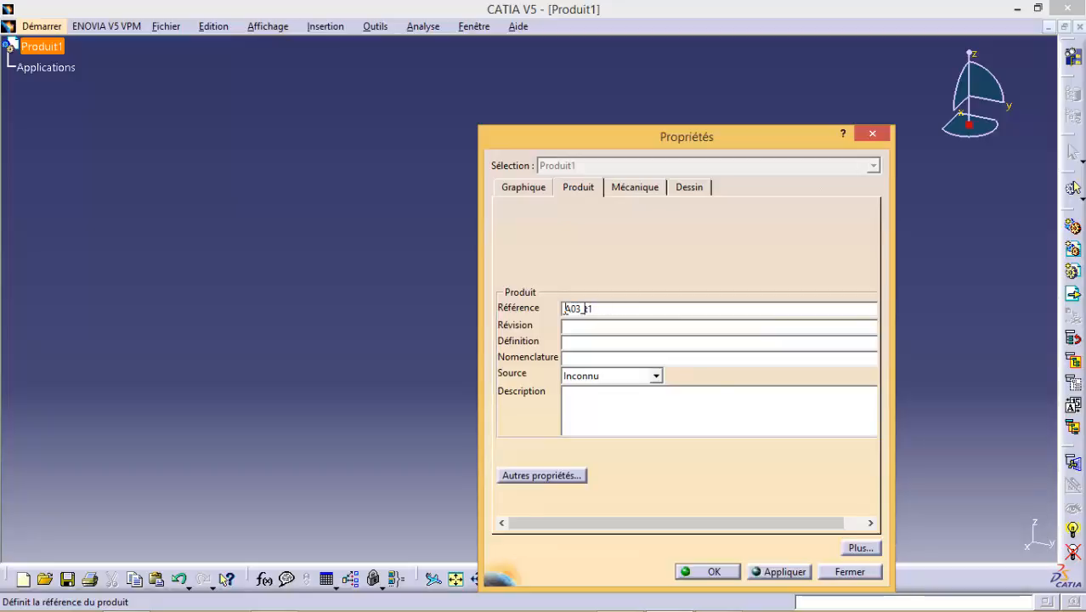
type("Chaise_et_repere")
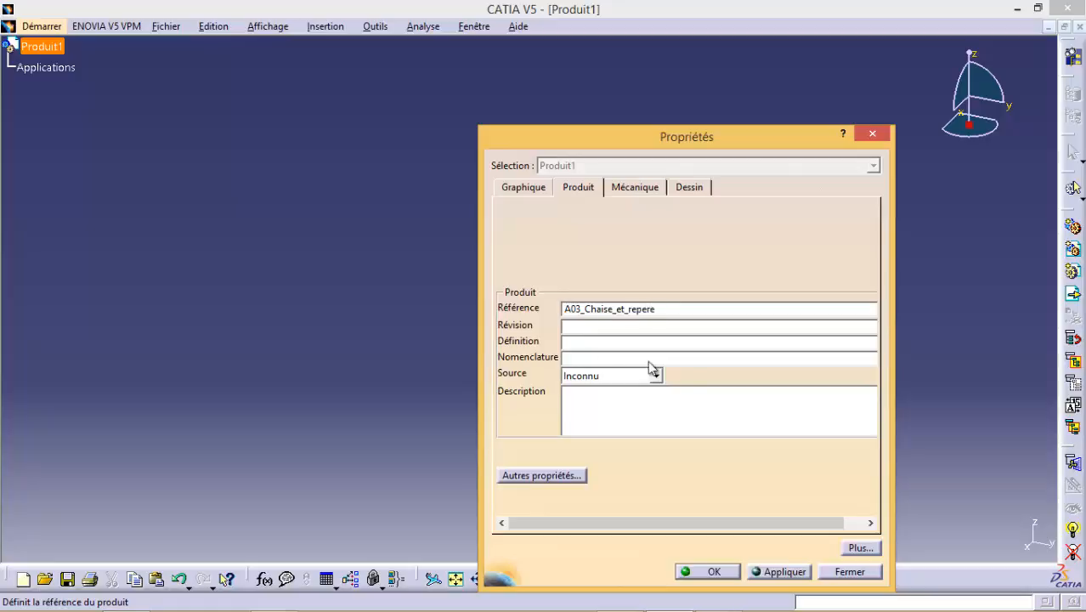
left_click(782, 572)
left_click(713, 571)
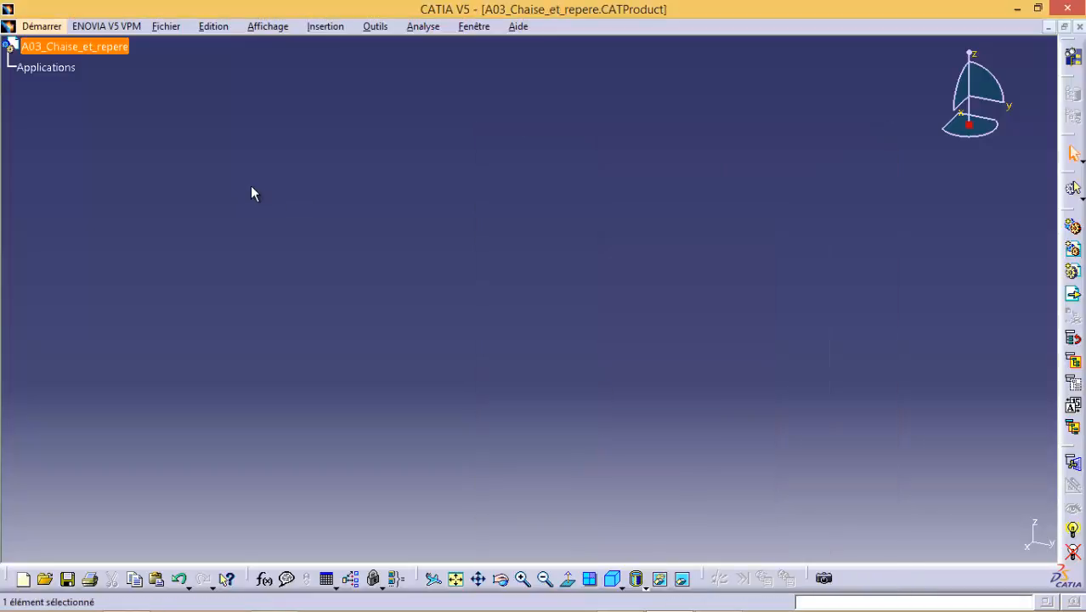
Insert P05_03_Chaise.CATPart and Repere03.CATPart from the PART folder as existing components of A03_Chaise_et_repere
left_click(323, 26)
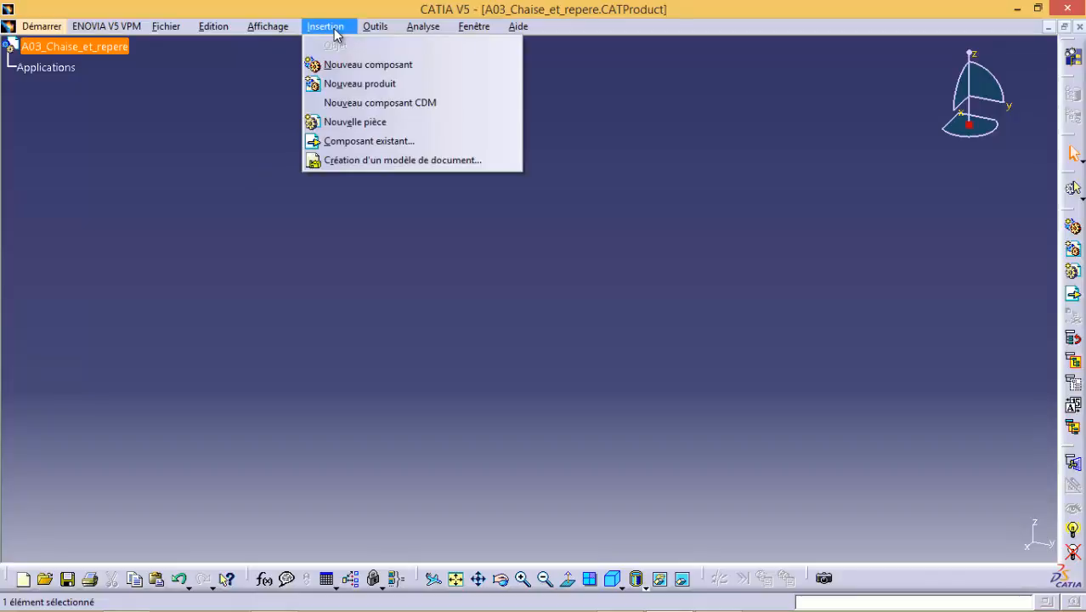
left_click(343, 141)
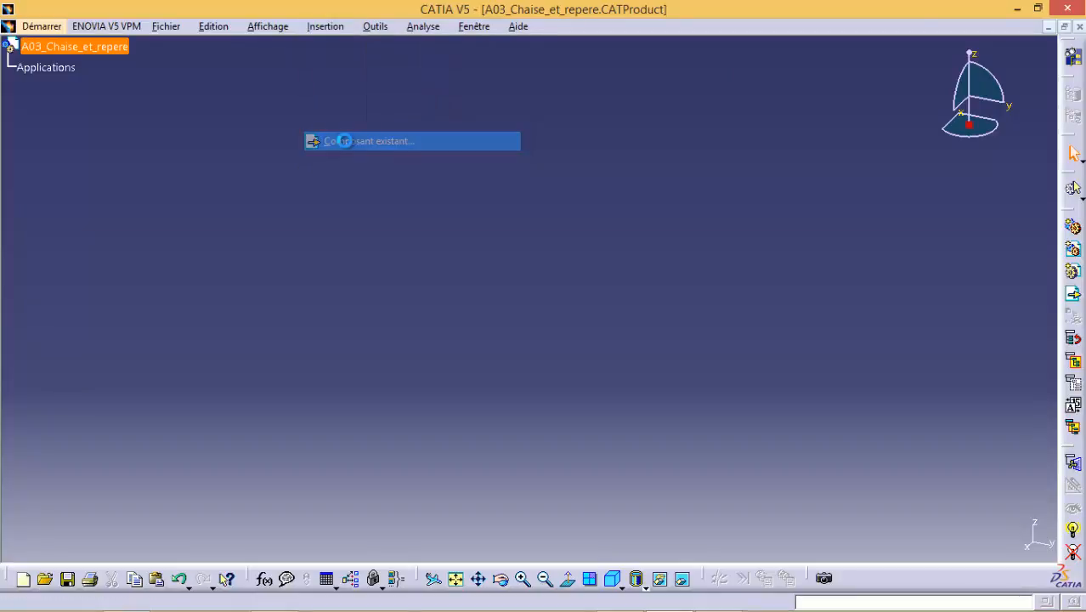
left_click(258, 203)
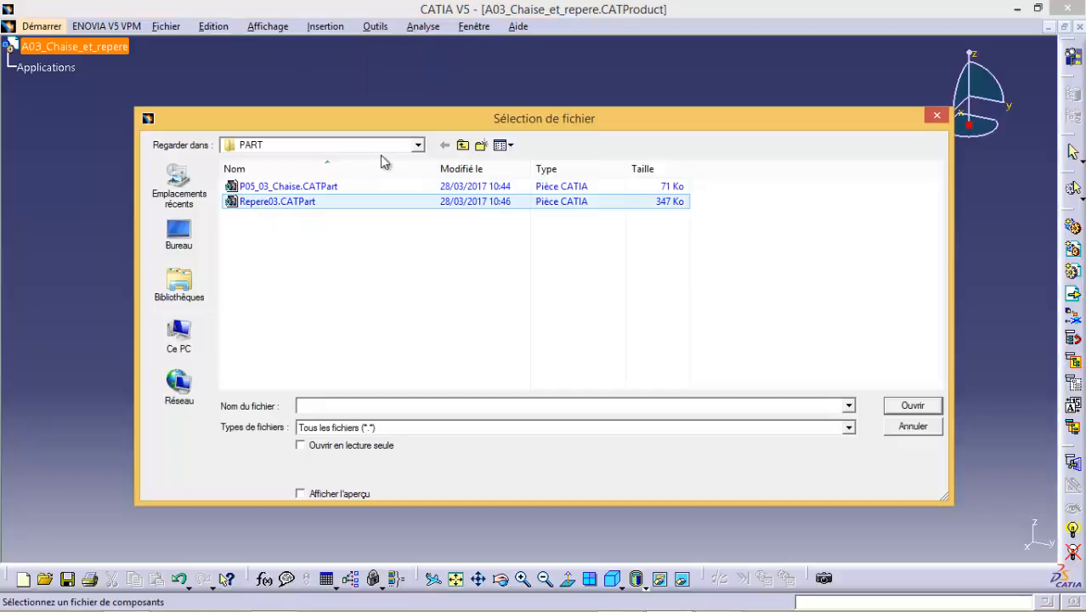
left_click(418, 145)
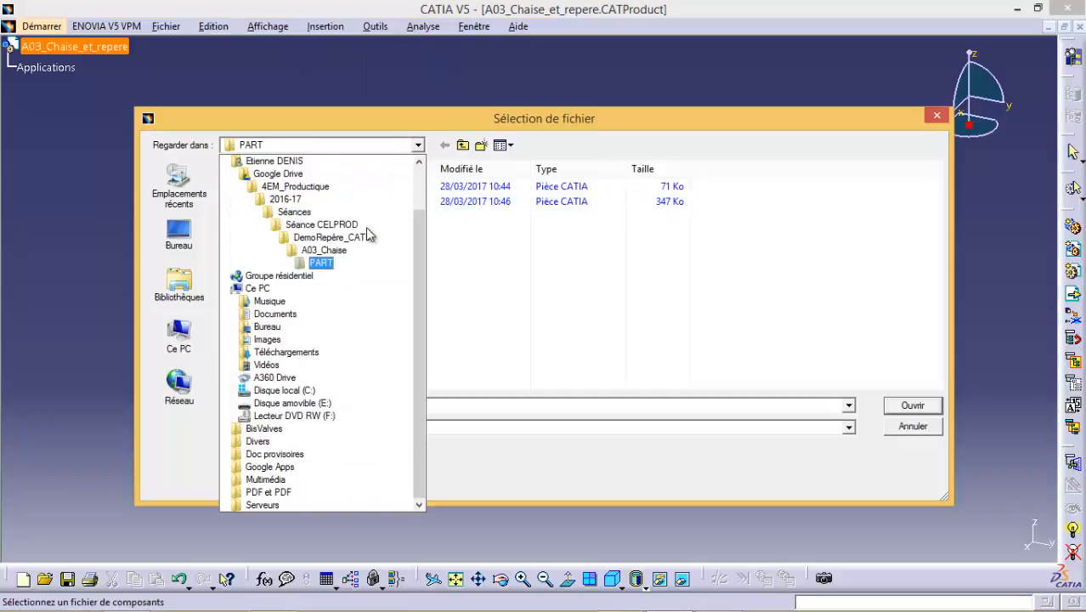
left_click(303, 262)
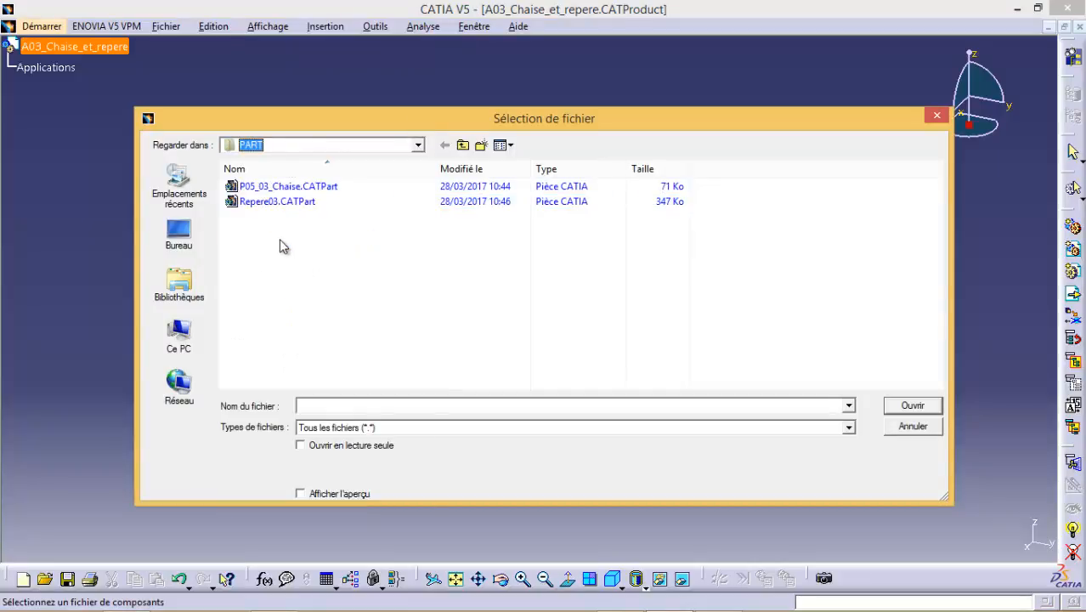
left_click(266, 187)
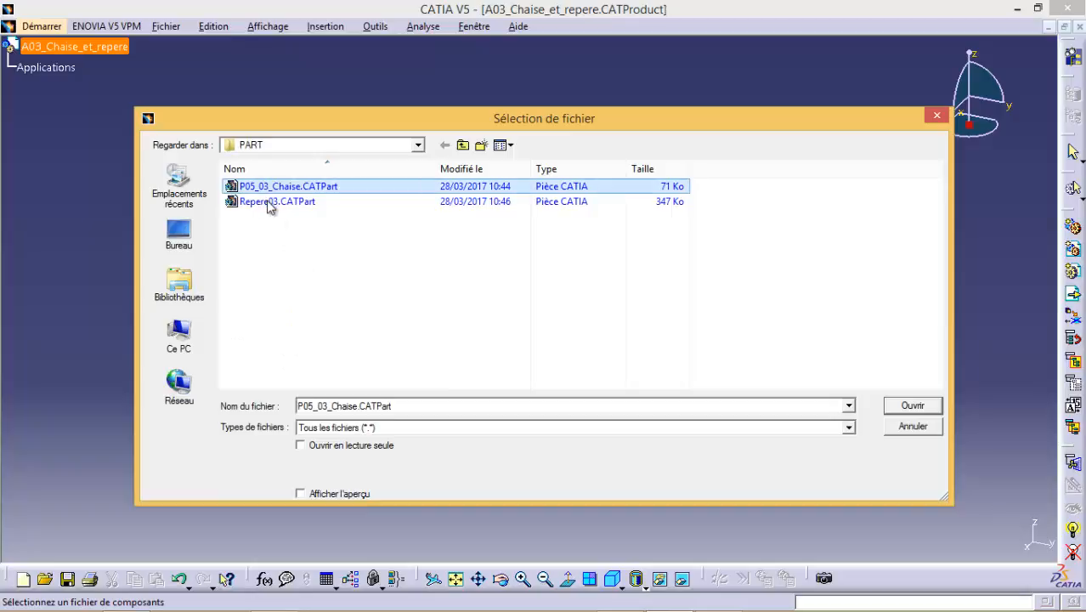
left_click(273, 203, "ctrl")
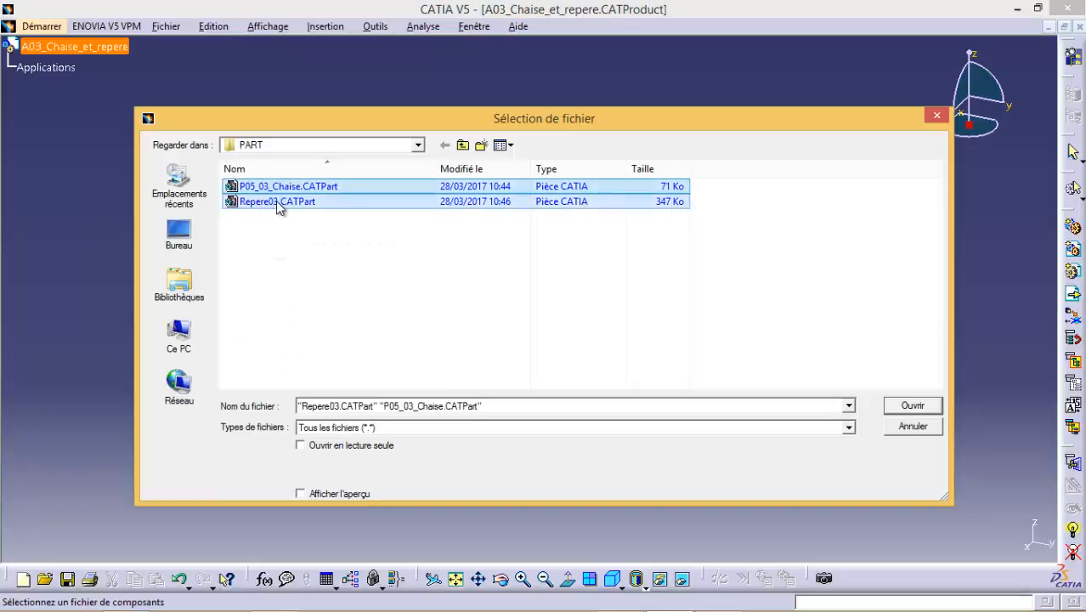
left_click(911, 407)
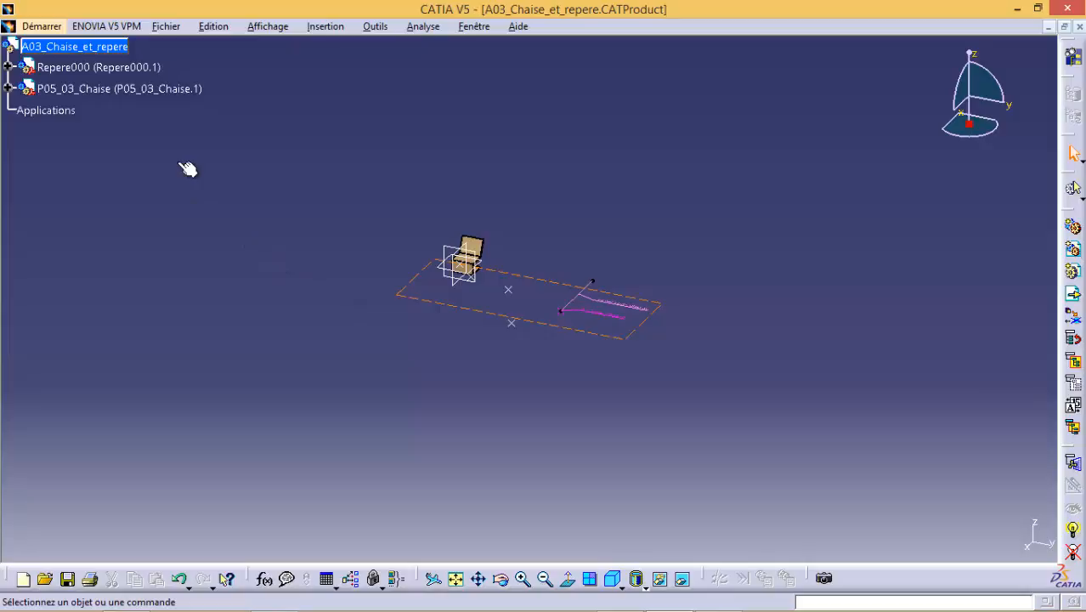
Switch to the Assembly Design workbench and undock four of its docked toolbars, including the constraints one, into the work area
left_click(96, 68)
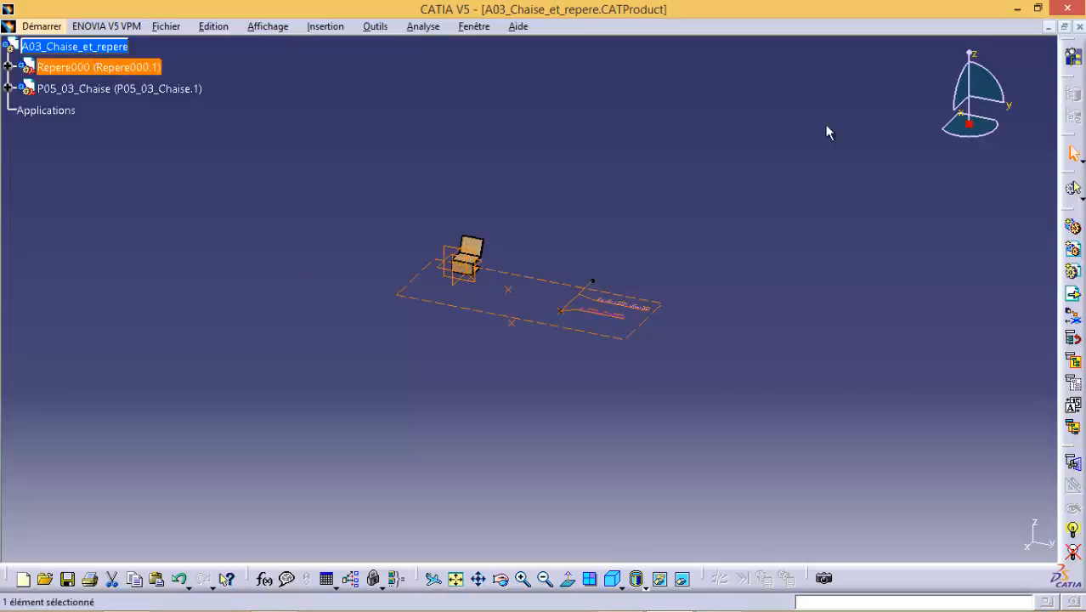
left_click(38, 26)
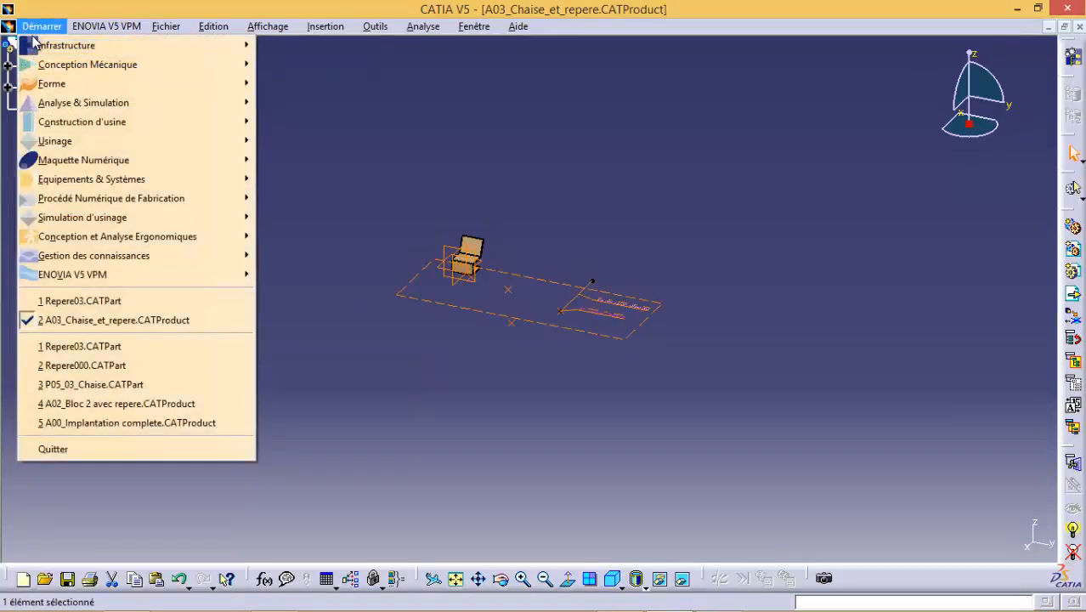
mouse_move(59, 68)
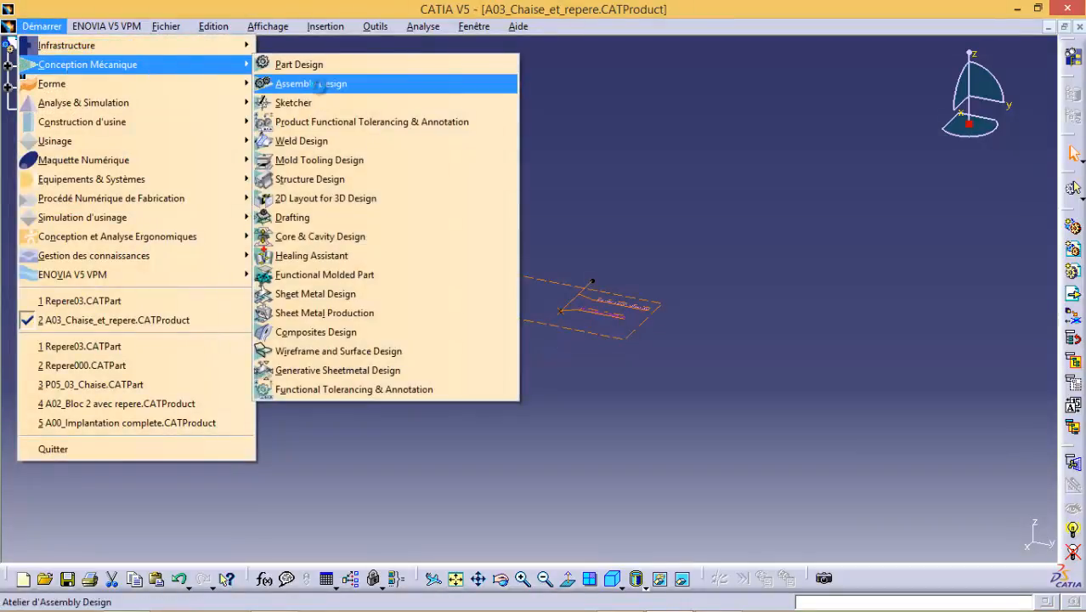
left_click(313, 83)
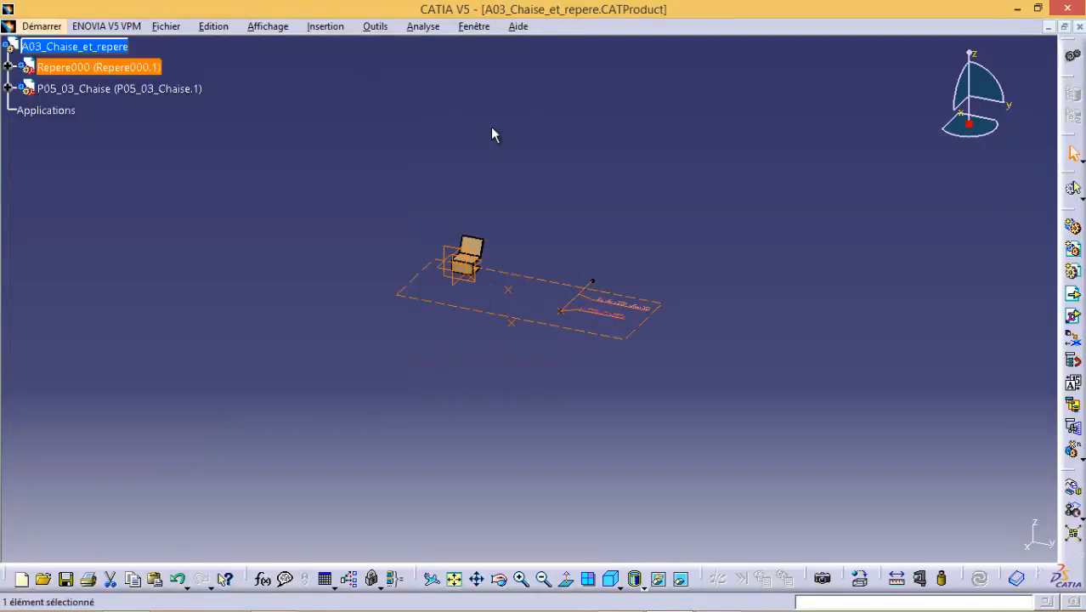
left_click_drag(1070, 468, 911, 182)
left_click_drag(1069, 469, 818, 200)
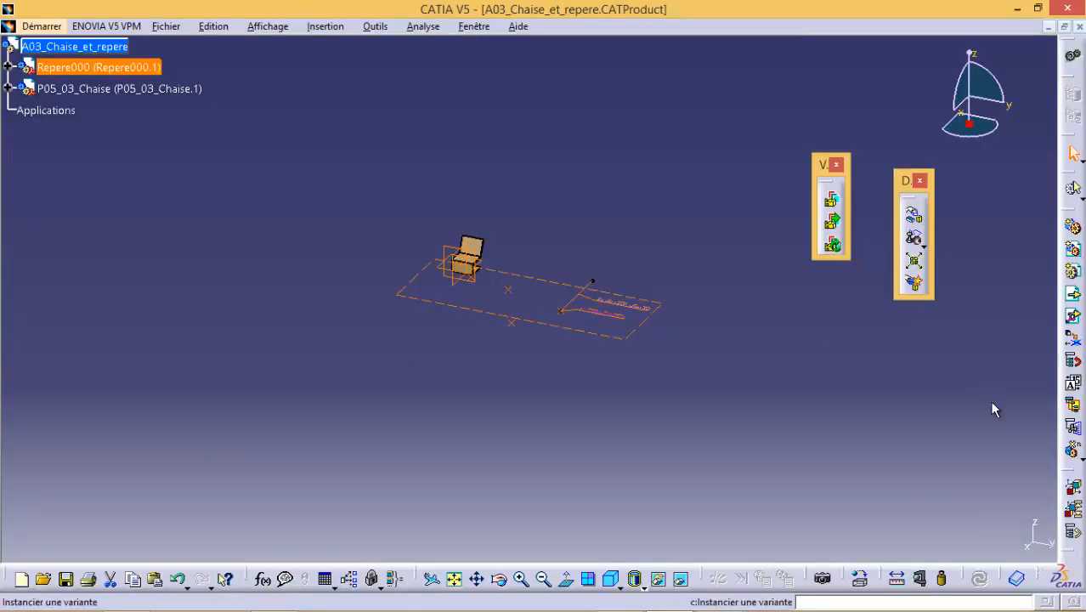
left_click_drag(1070, 473, 767, 193)
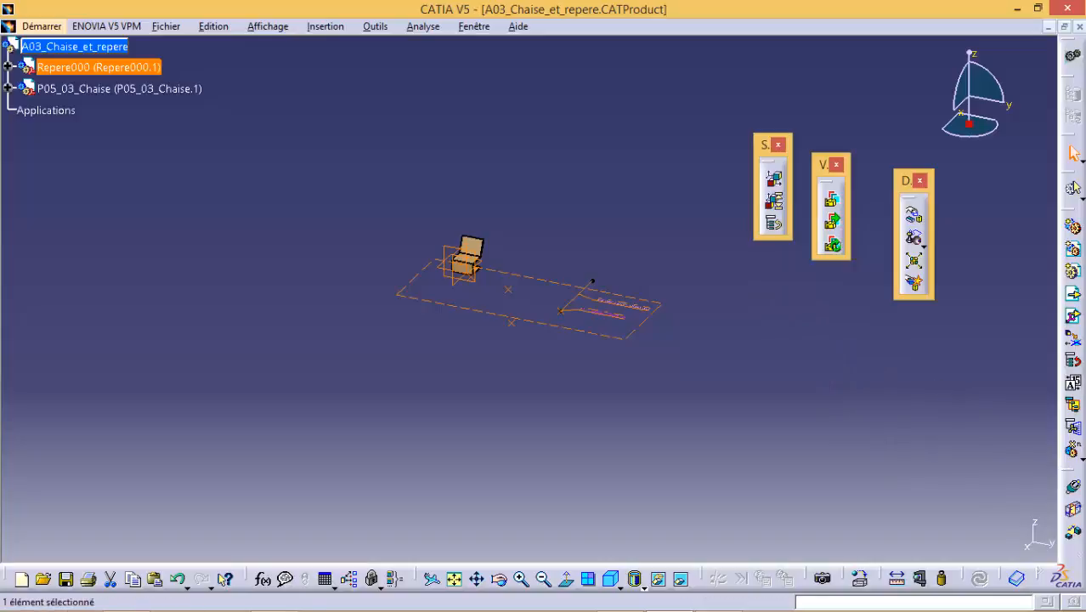
left_click_drag(1070, 472, 693, 94)
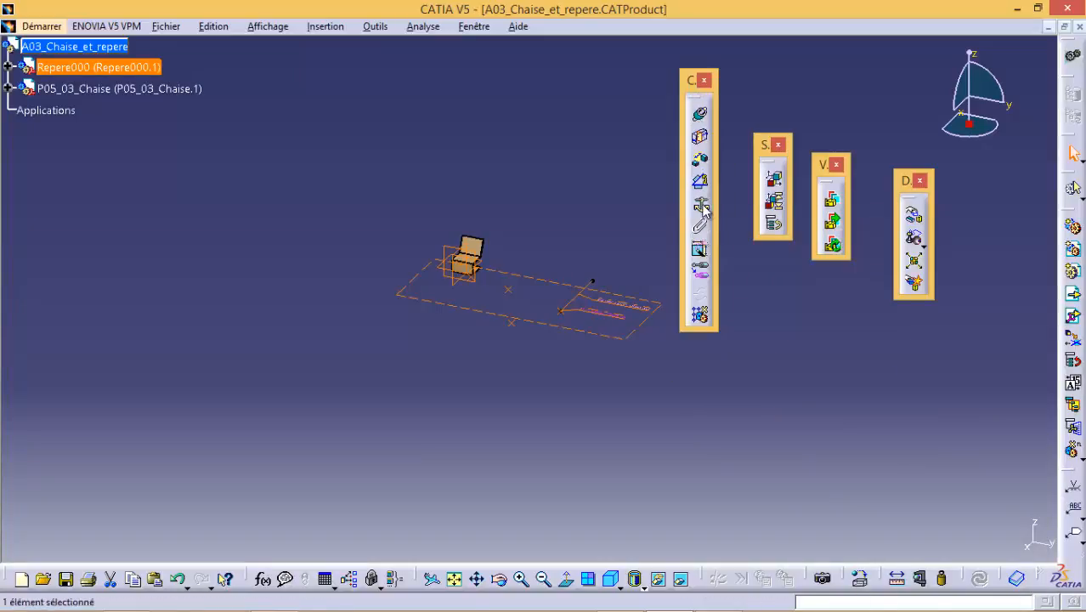
Fix the Repere000 component in place with a Fix constraint
left_click(68, 88, "ctrl")
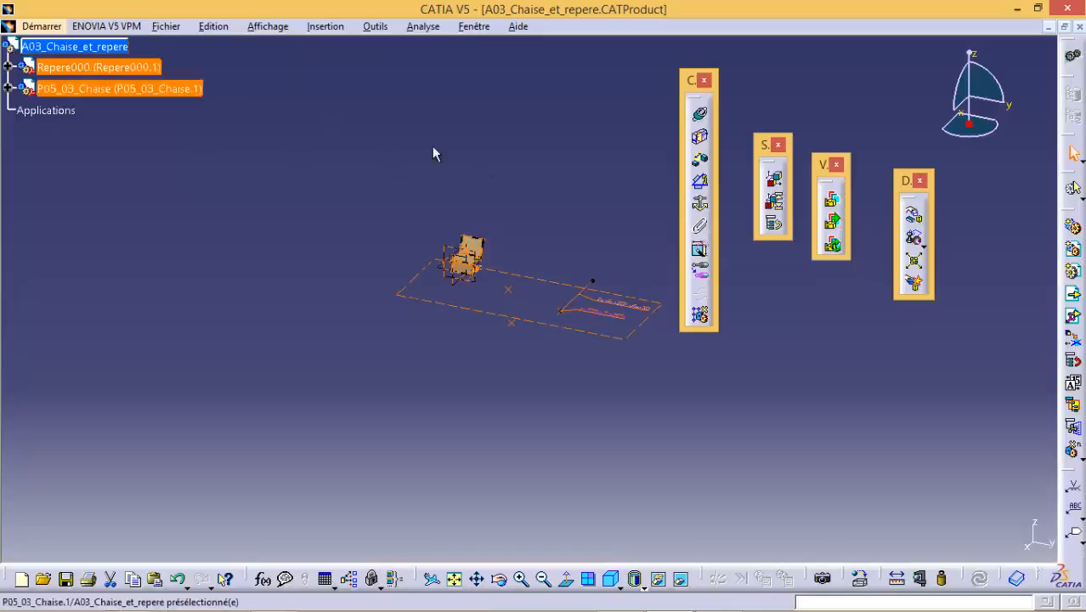
left_click(700, 205)
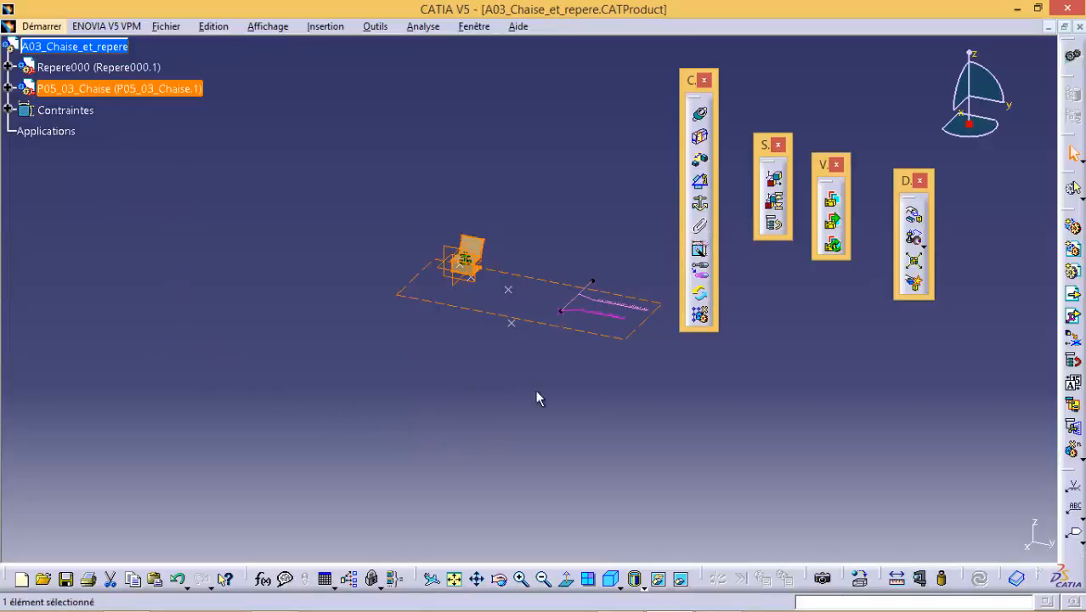
Move the P05_03_Chaise component a short distance away from the origin planes of Repere000 with the compass
middle_click_drag(577, 385, 569, 236)
middle_click_drag(428, 303, 340, 360)
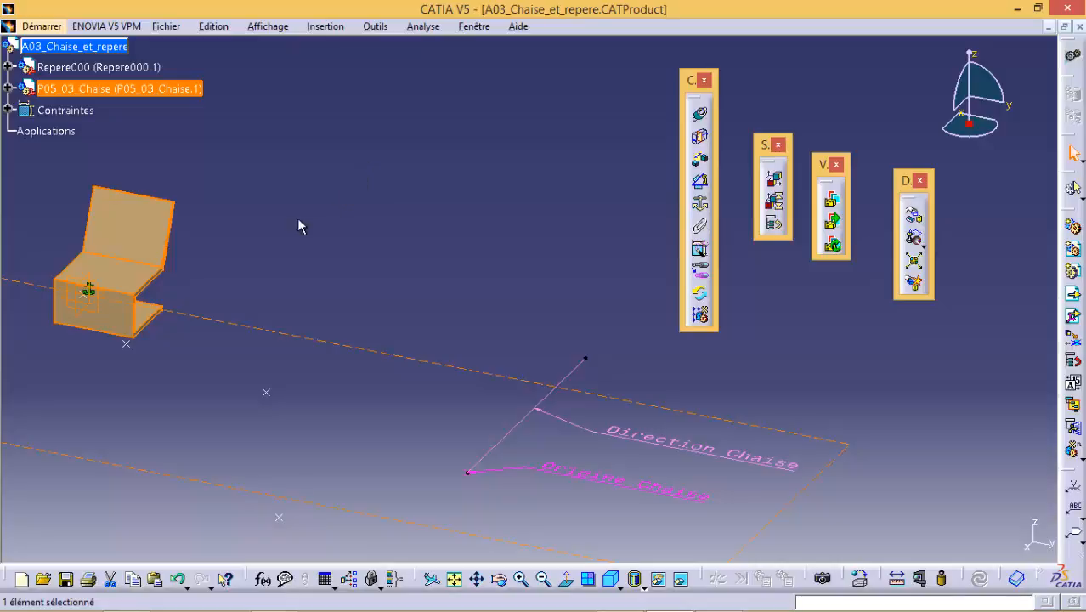
middle_click_drag(353, 210, 531, 326)
middle_click_drag(386, 277, 85, 298)
middle_click_drag(619, 164, 562, 315)
middle_click_drag(546, 211, 355, 449)
middle_click_drag(452, 316, 477, 170)
middle_click_drag(473, 170, 393, 439)
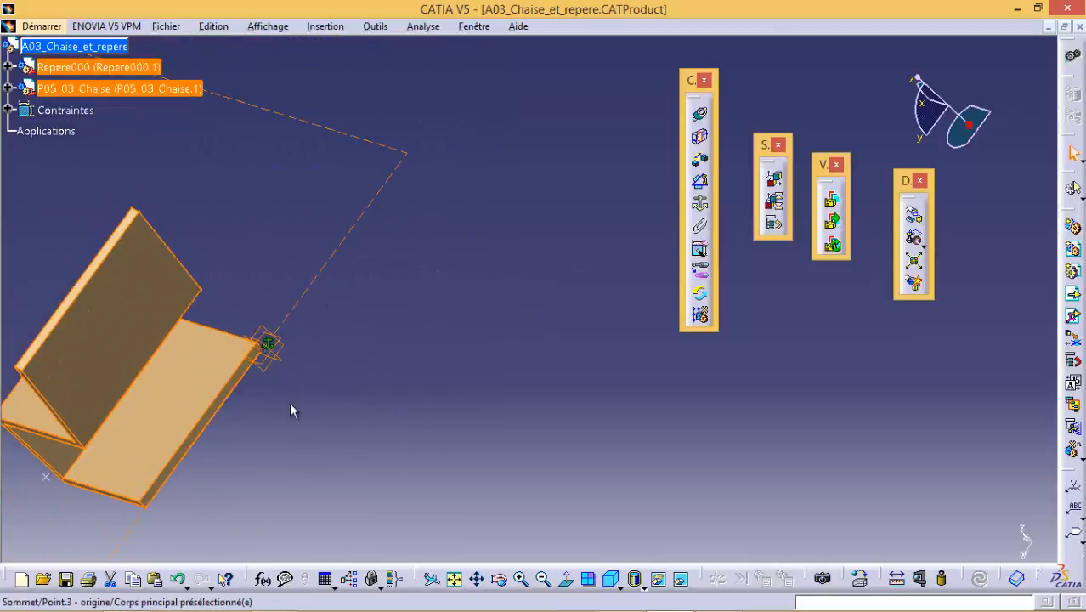
middle_click_drag(290, 411, 783, 270)
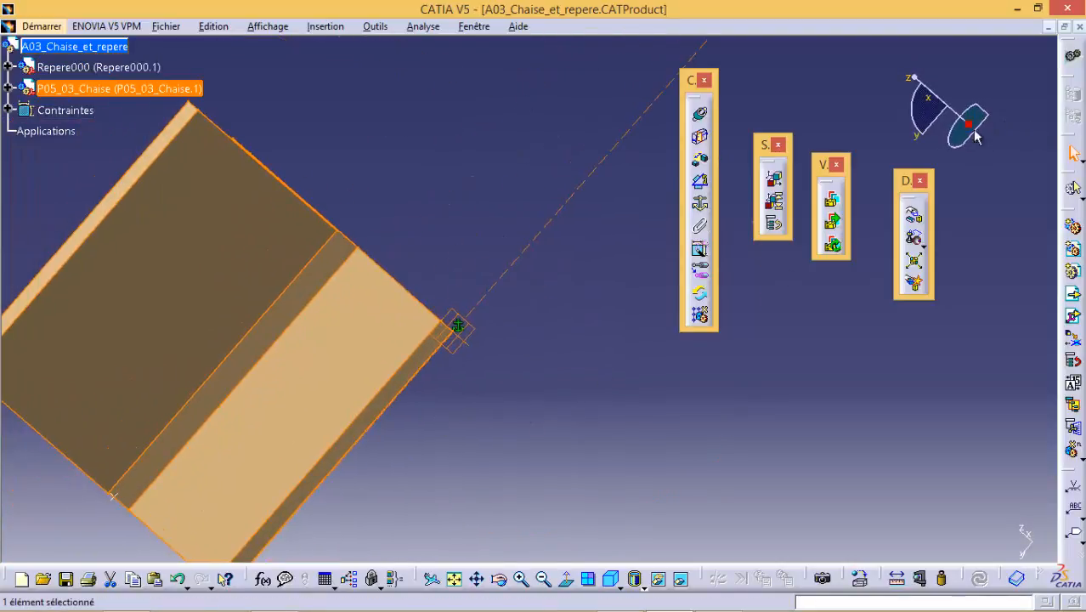
left_click_drag(967, 124, 416, 245)
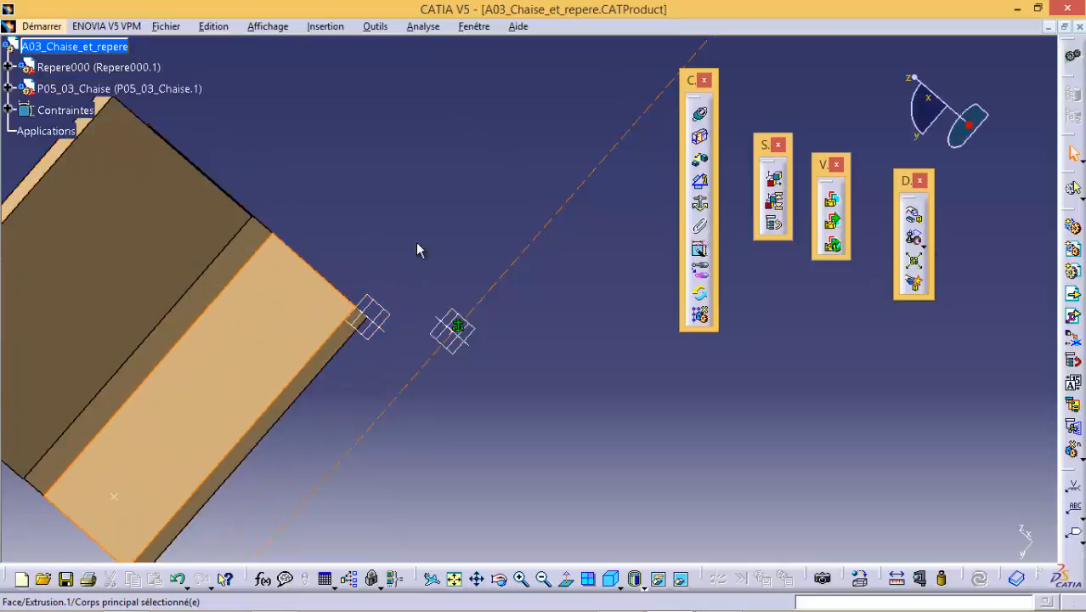
left_click(435, 221)
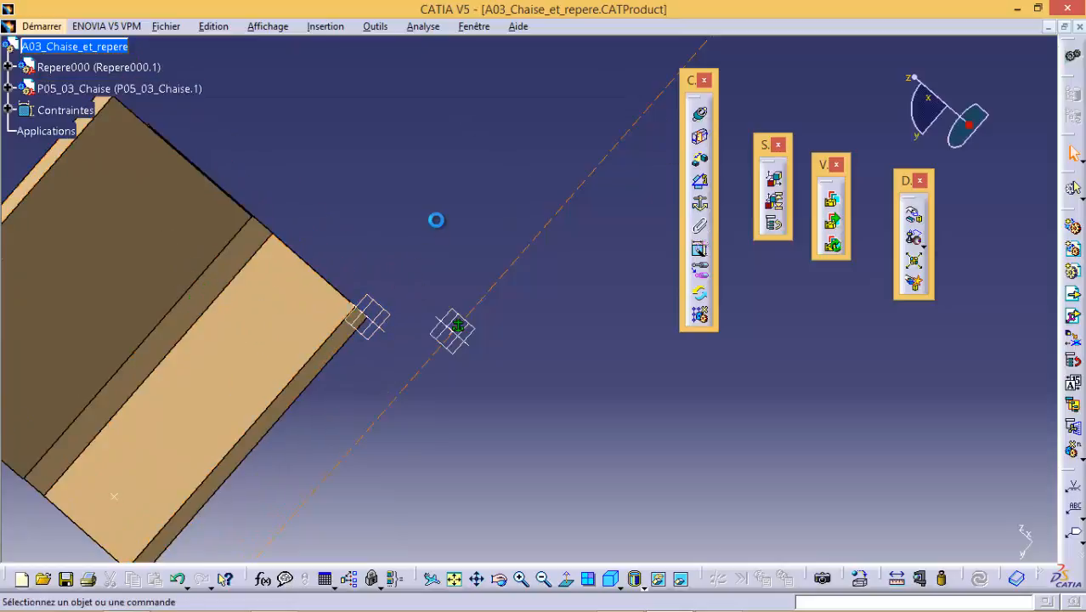
Hide the origin planes of the P05_03_Chaise component
left_click(372, 317)
middle_click_drag(407, 281, 395, 330)
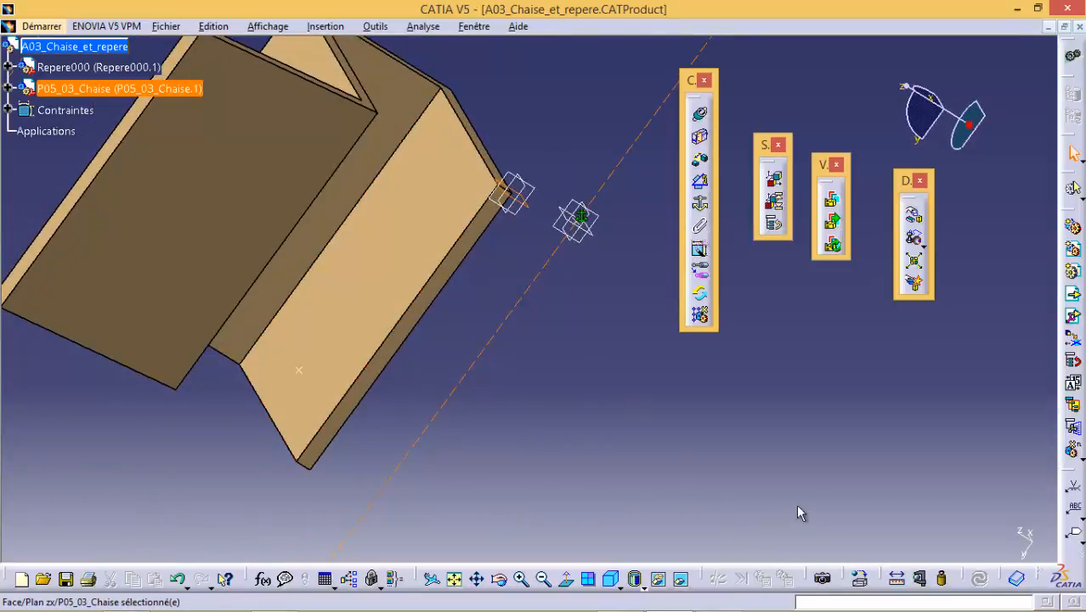
left_click(660, 581)
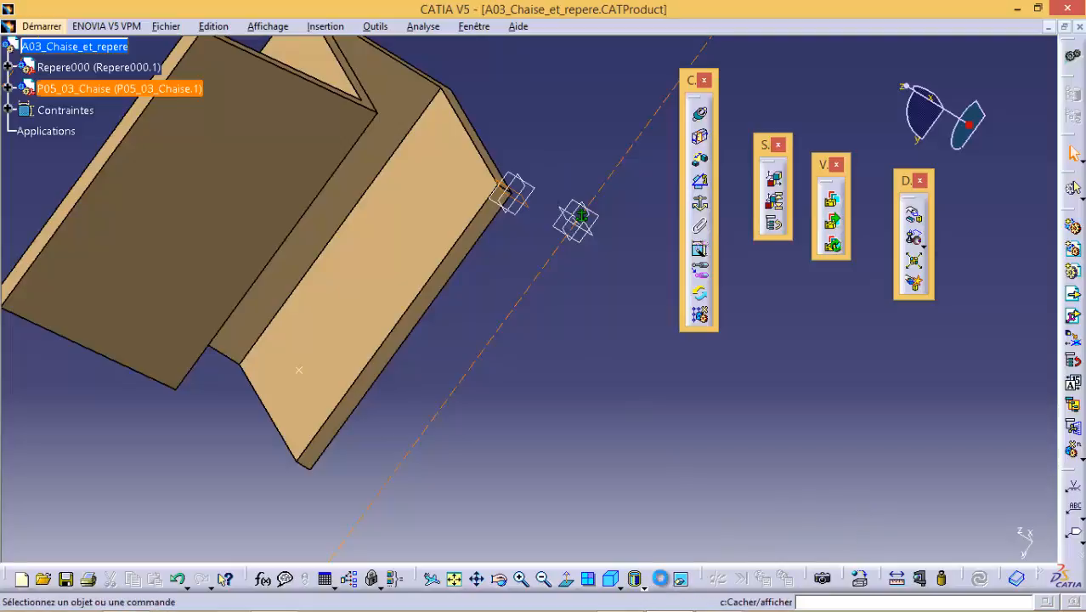
left_click(512, 185)
left_click(660, 581)
left_click(516, 187)
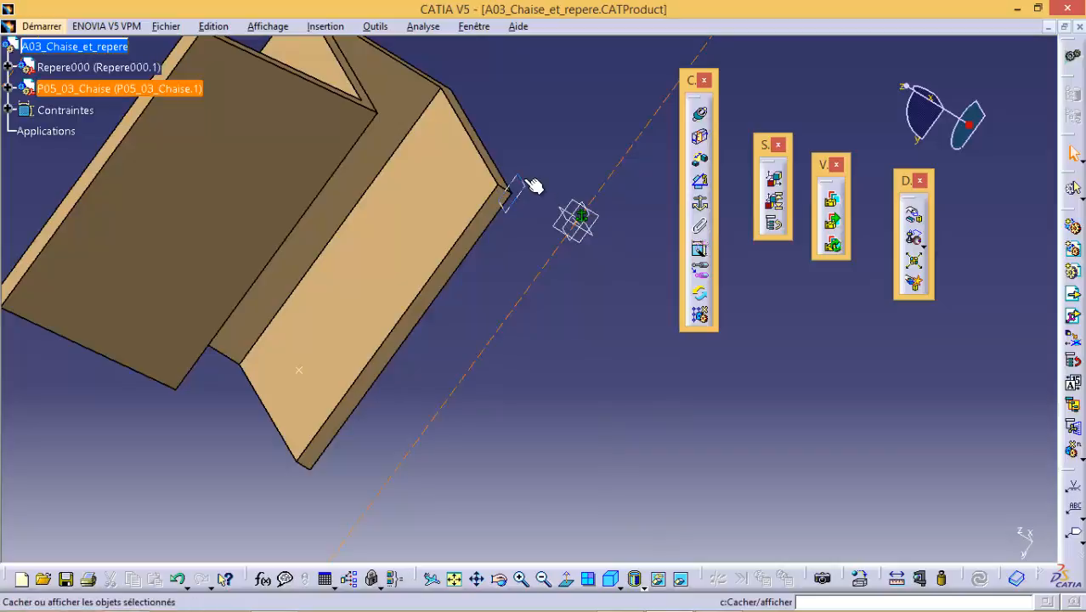
left_click(660, 582)
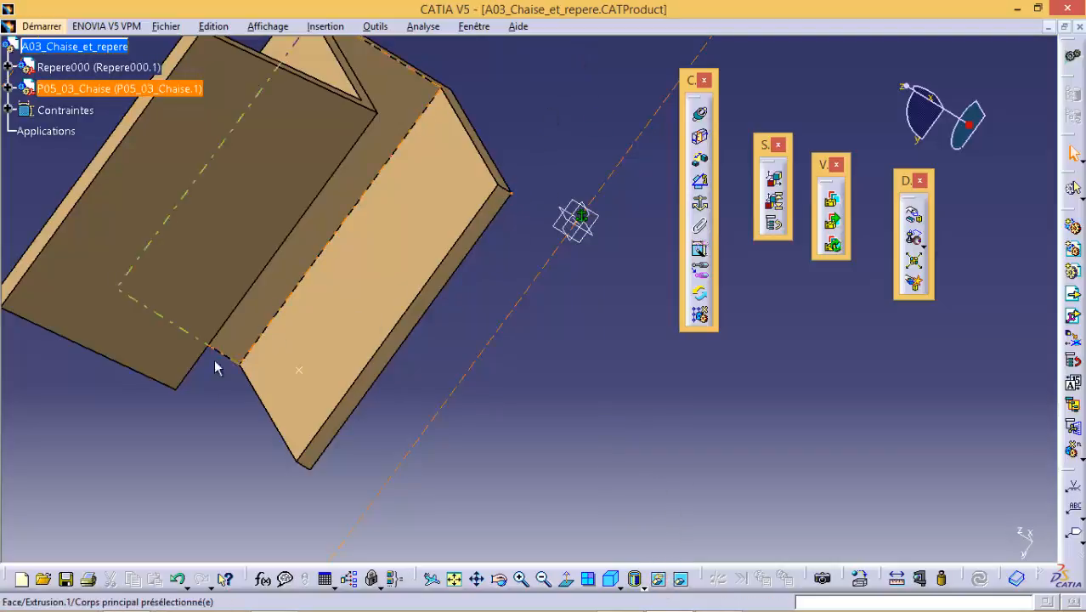
Make the chair's base corner vertex coincident with Point.5 - Origine Chaise in Repere000's Corps principal, and update the assembly
middle_click_drag(206, 396, 541, 160)
middle_click_drag(359, 412, 553, 47)
middle_click_drag(368, 302, 442, 122)
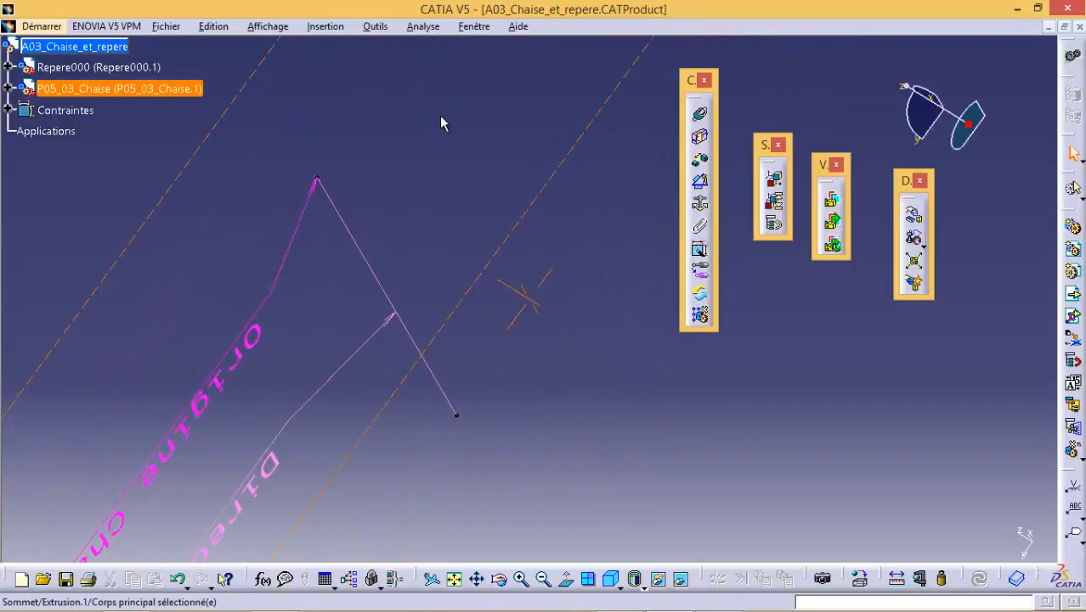
middle_click_drag(302, 363, 494, 273)
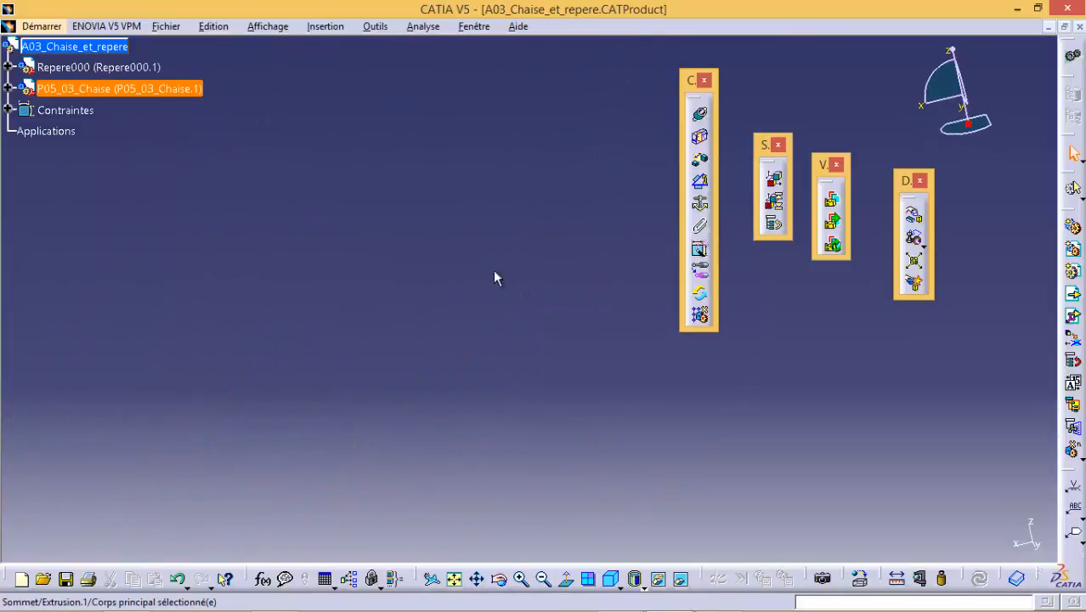
left_click(454, 578)
mouse_move(506, 402)
middle_mouse_down()
mouse_move(563, 376)
mouse_move(611, 465)
mouse_move(548, 441)
mouse_move(561, 332)
mouse_move(548, 296)
mouse_move(402, 304)
middle_mouse_up()
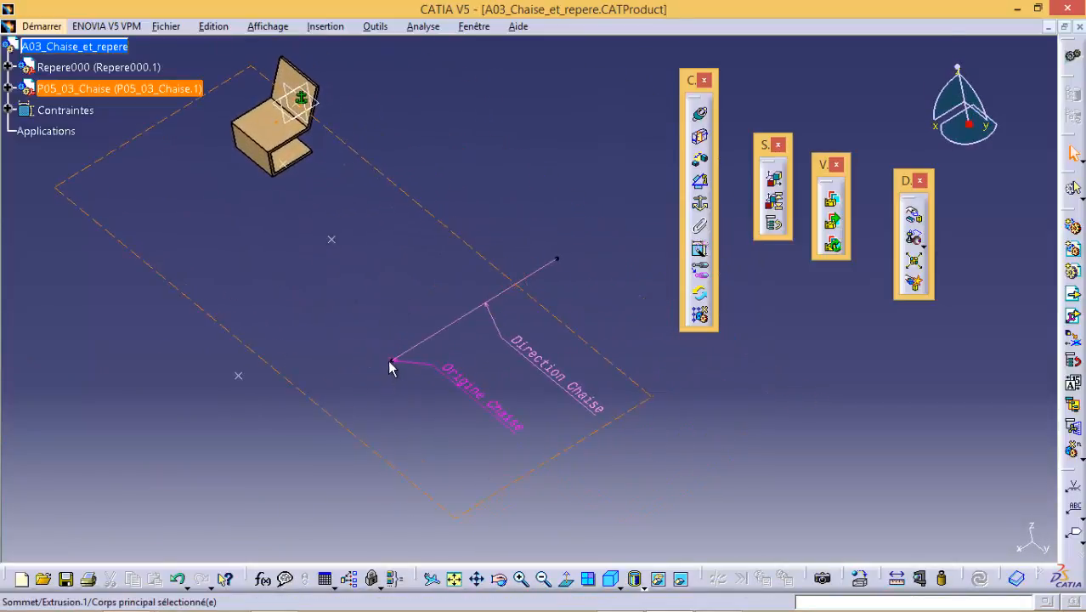
left_click(8, 67)
left_click(23, 89)
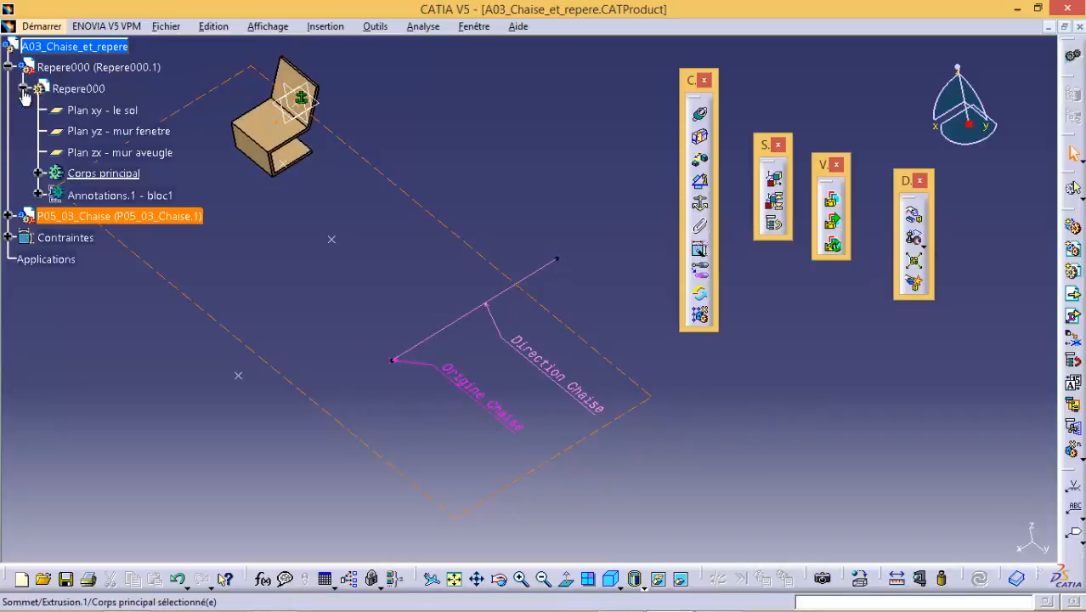
left_click(38, 195)
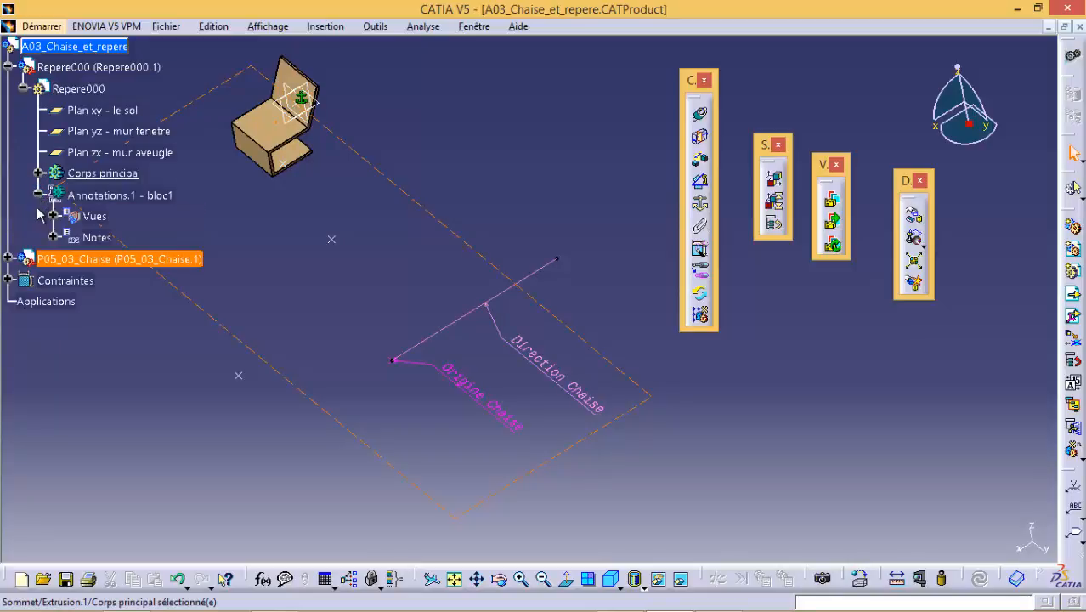
left_click(36, 173)
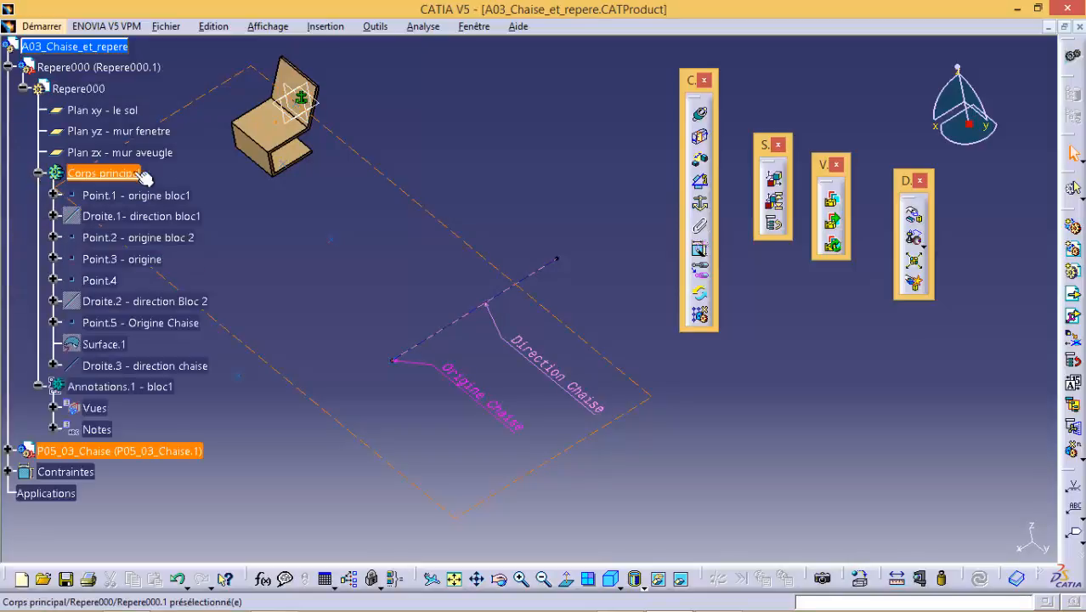
left_click(109, 323)
left_click(699, 112)
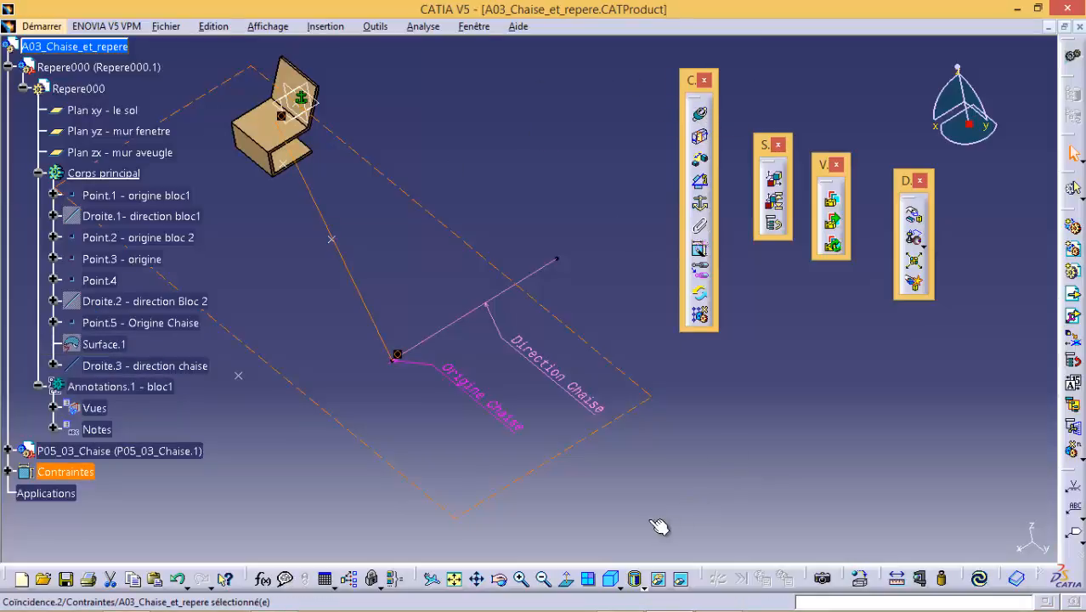
left_click(979, 579)
left_click(980, 579)
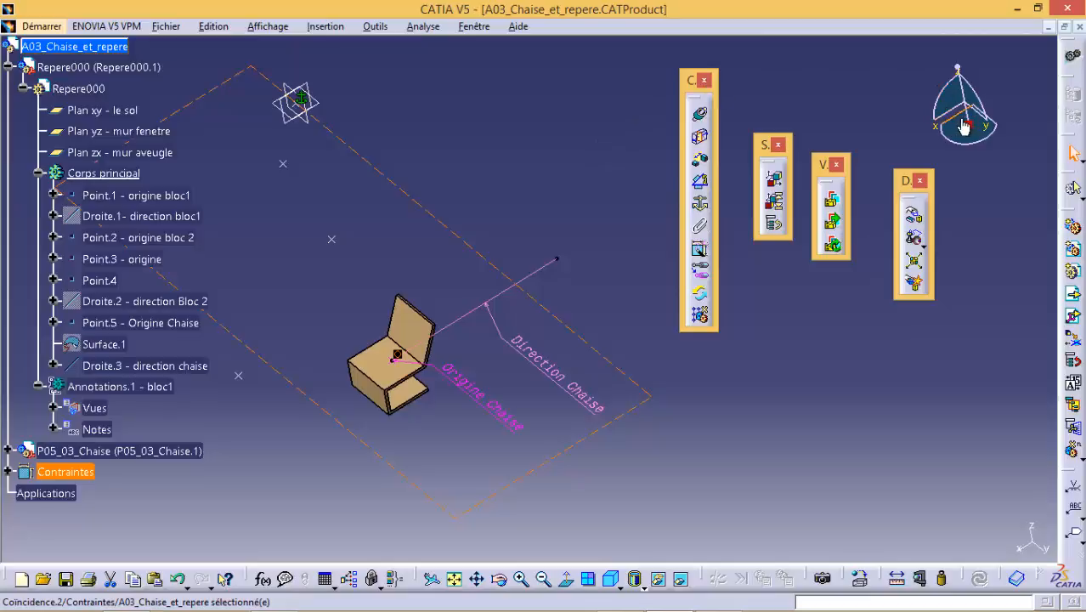
Reorient the chair with the compass, make its side face coincident with Droite.3 - direction chaise, and update the assembly
left_click_drag(969, 124, 548, 164)
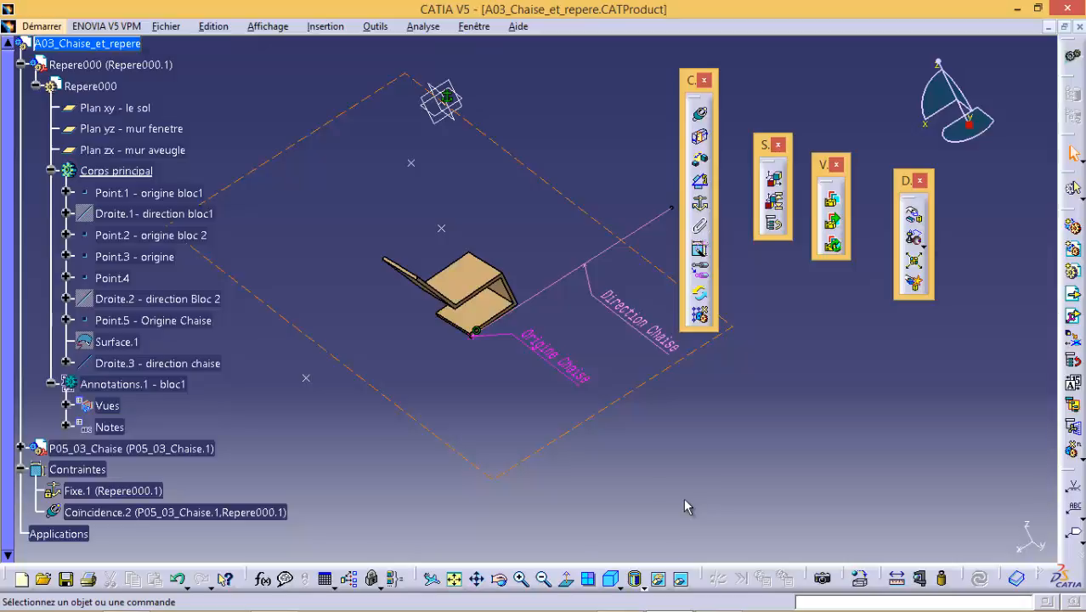
middle_click_drag(496, 417, 507, 322, "ctrl")
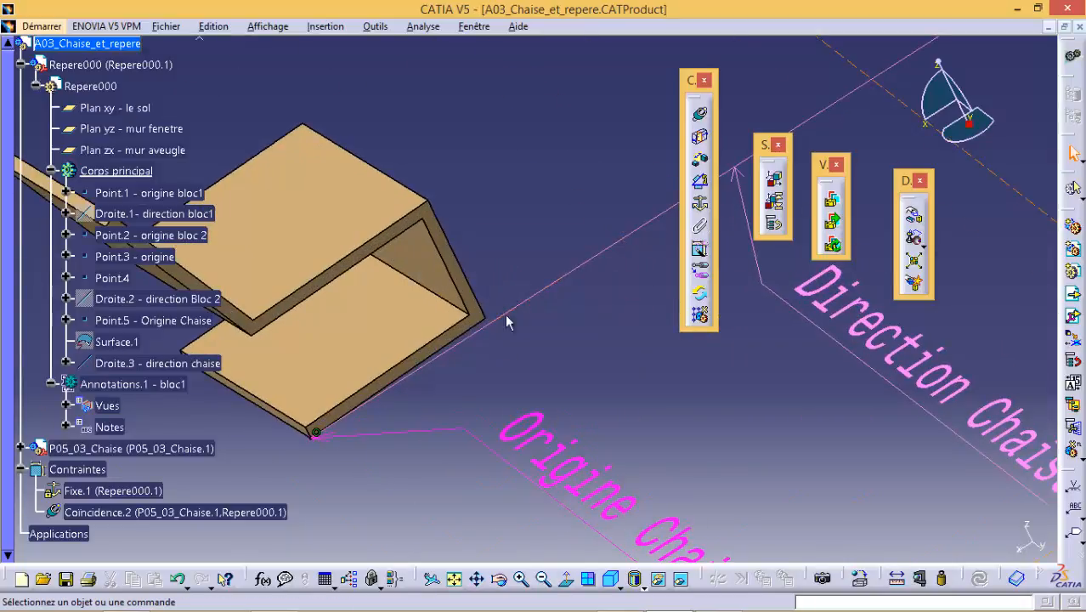
left_click(476, 324)
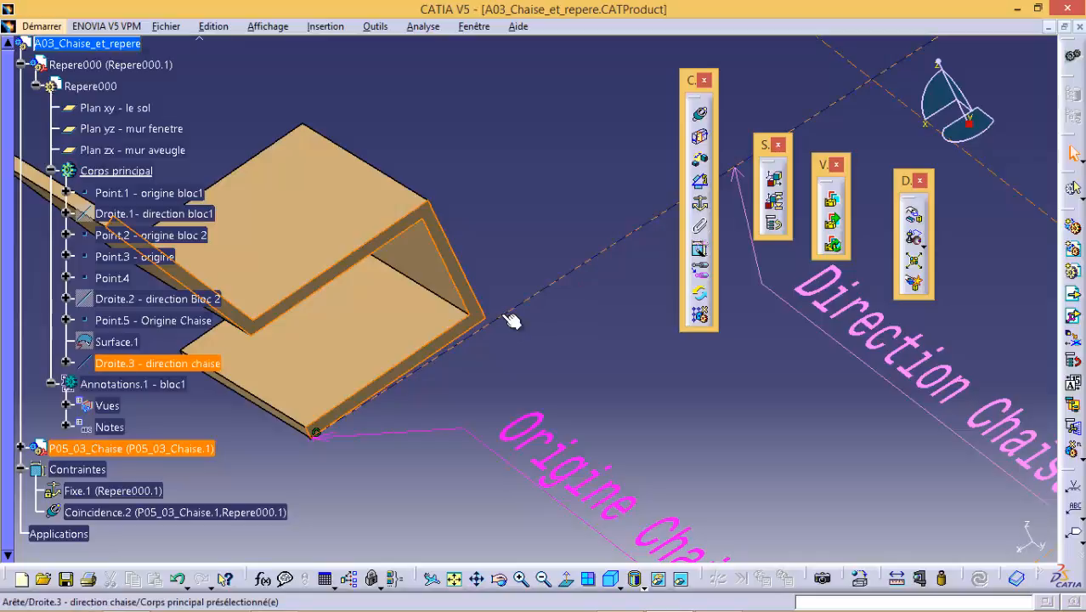
left_click(537, 295)
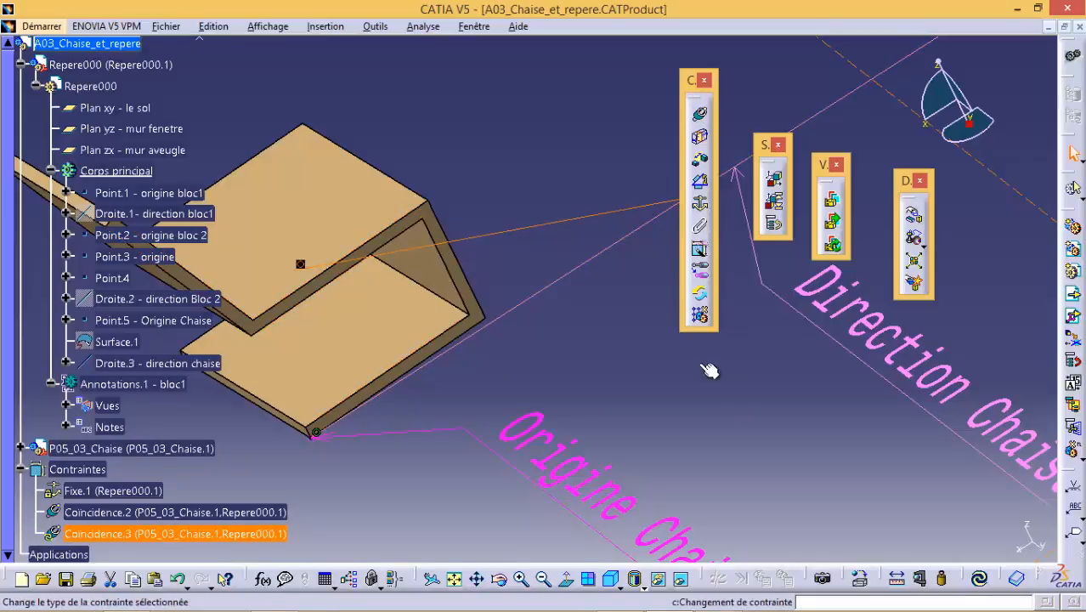
left_click(979, 578)
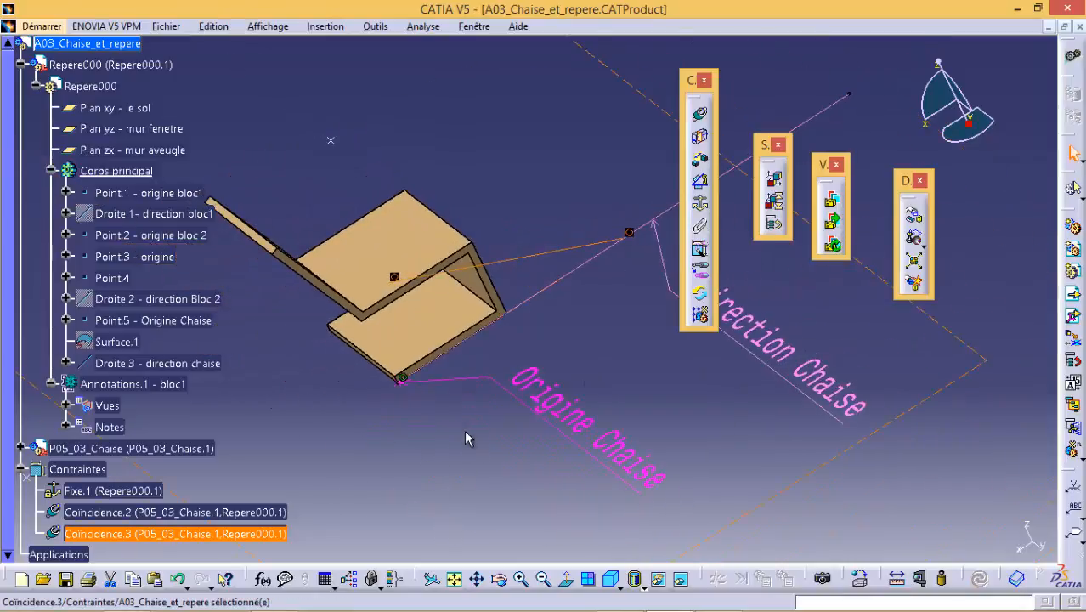
Add a coincidence constraint with Opposée orientation between Plan xy - le sol and the underside face of the chair's base
middle_click_drag(457, 422, 464, 481, "ctrl")
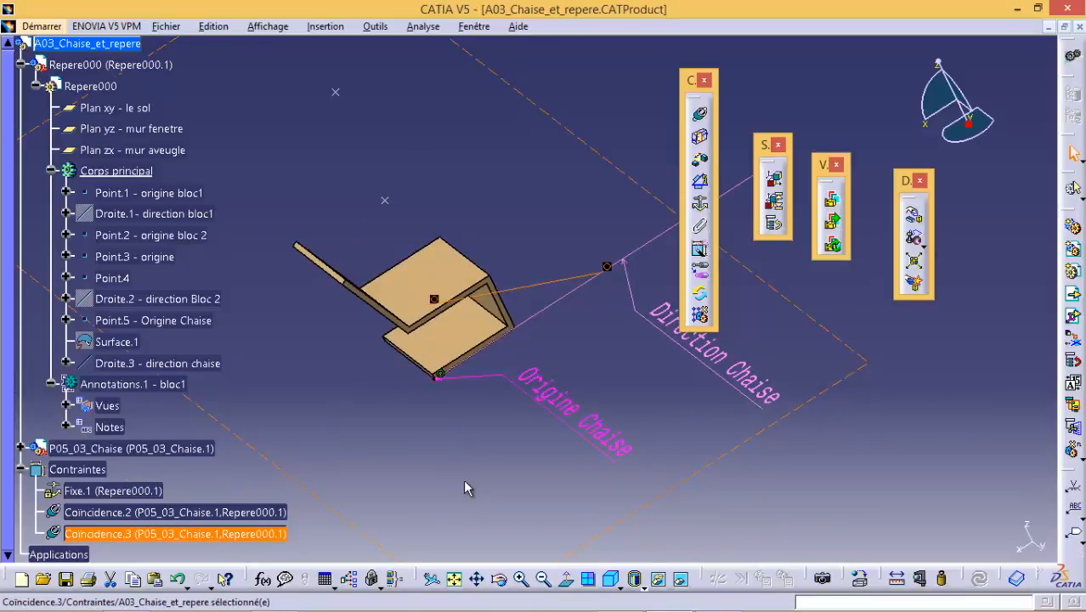
left_click(122, 108)
middle_click_drag(417, 428, 453, 233)
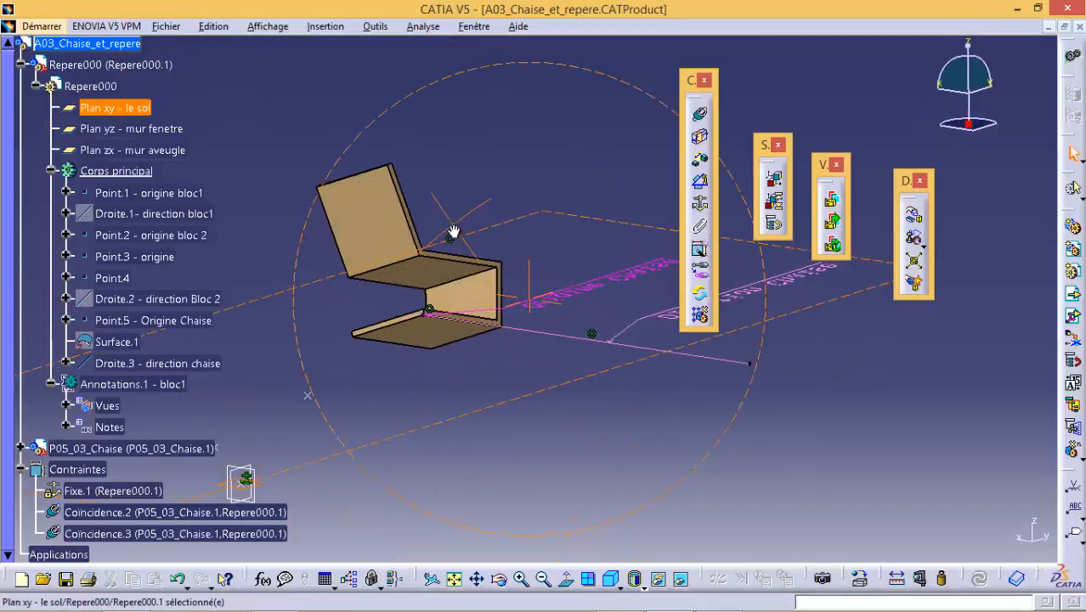
left_click(419, 324, "ctrl")
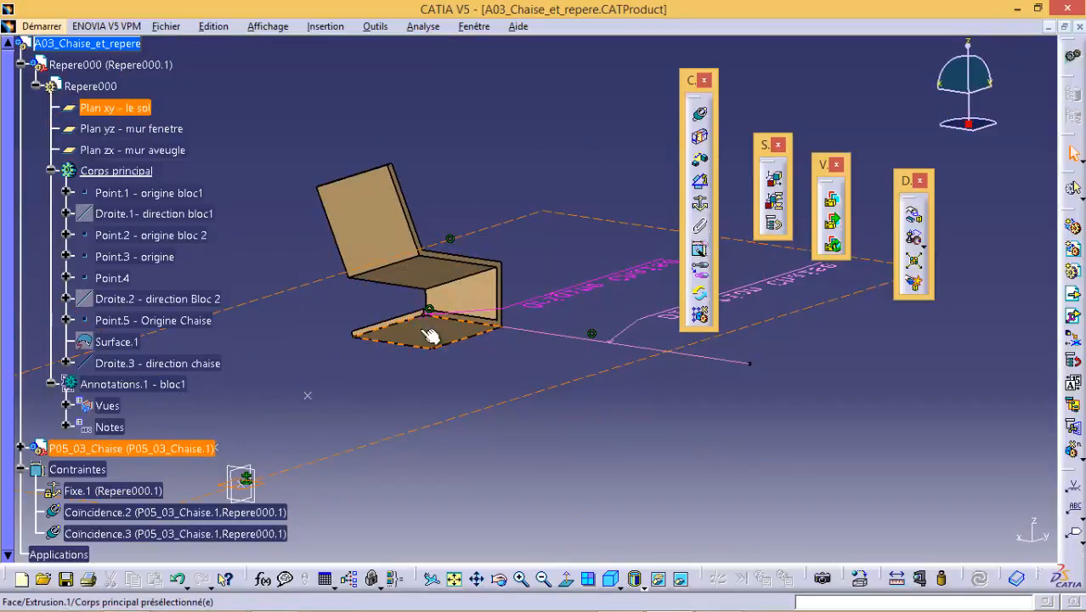
left_click(699, 113)
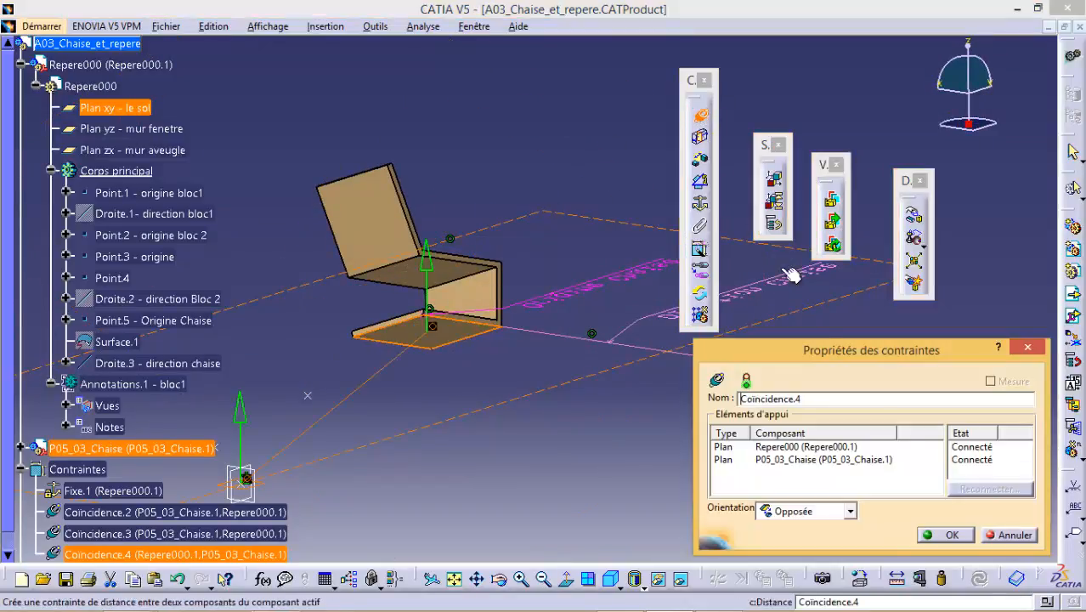
left_click(948, 534)
middle_click_drag(470, 176, 468, 303)
middle_click_drag(467, 303, 466, 324)
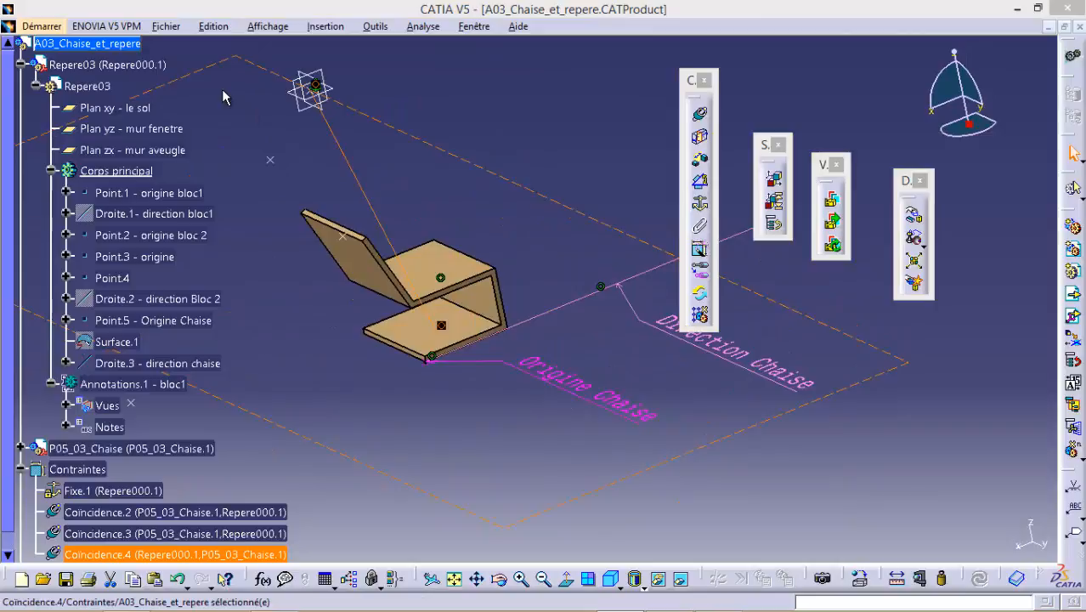
Save the assembly as A03_Chaise_et_repere.CATProduct in the A03_Chaise folder and close the document
left_click(168, 26)
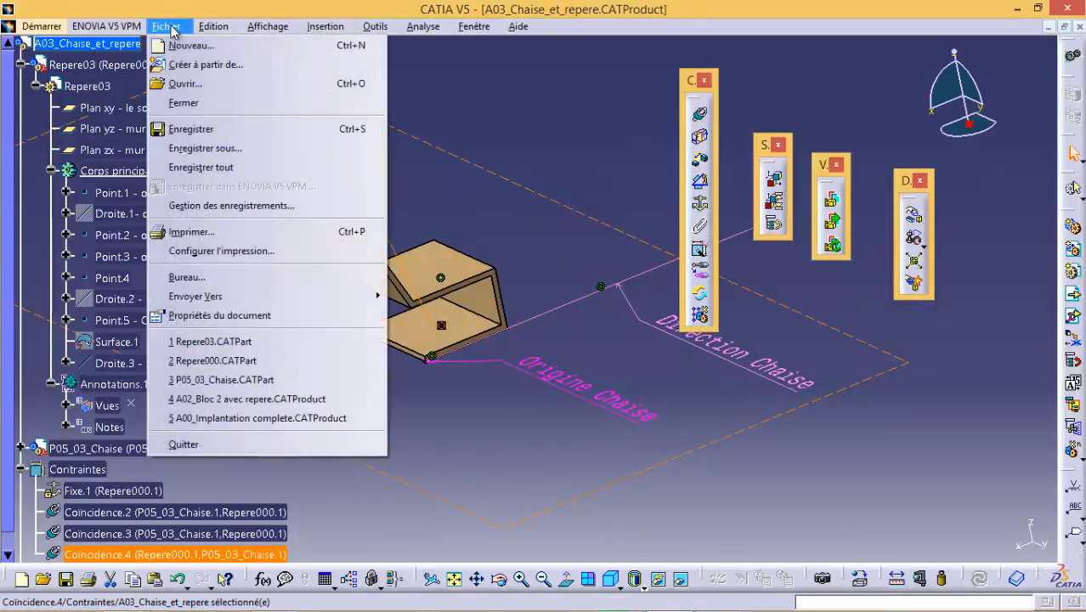
left_click(200, 136)
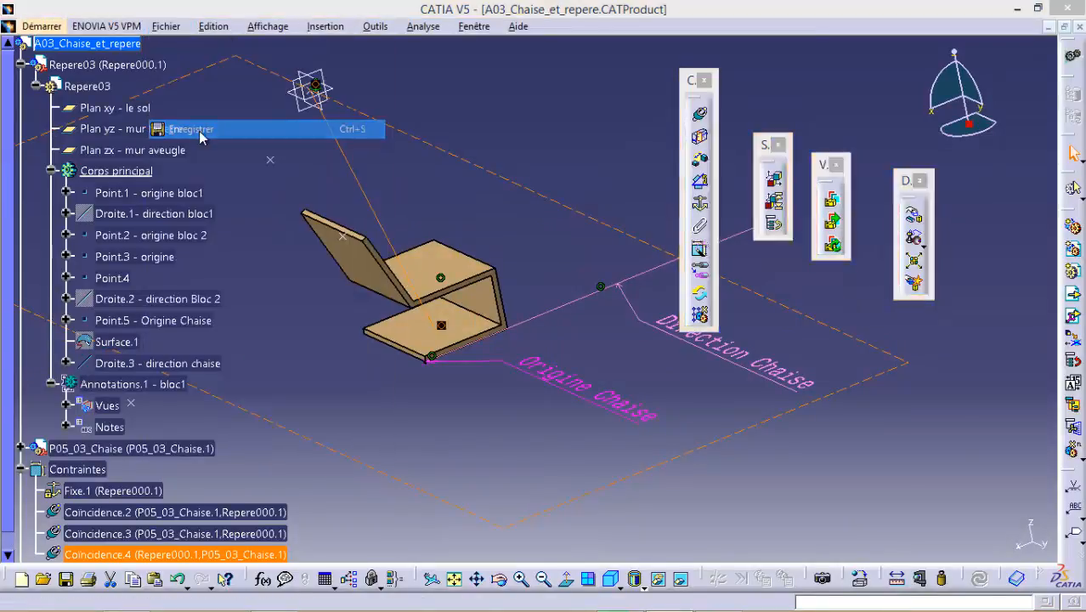
double_click(231, 217)
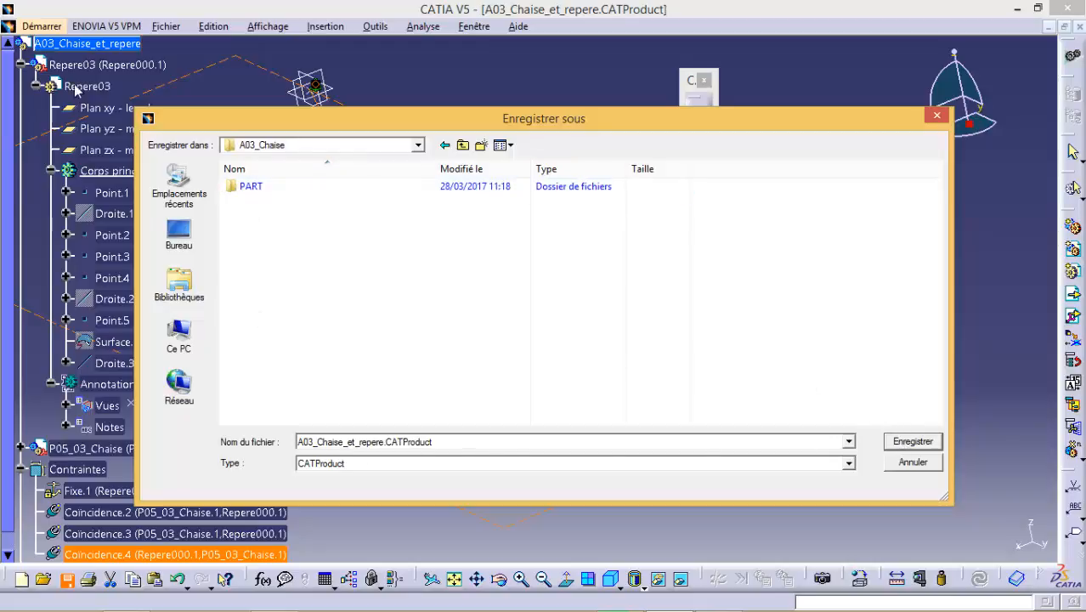
left_click(901, 442)
left_click(548, 353)
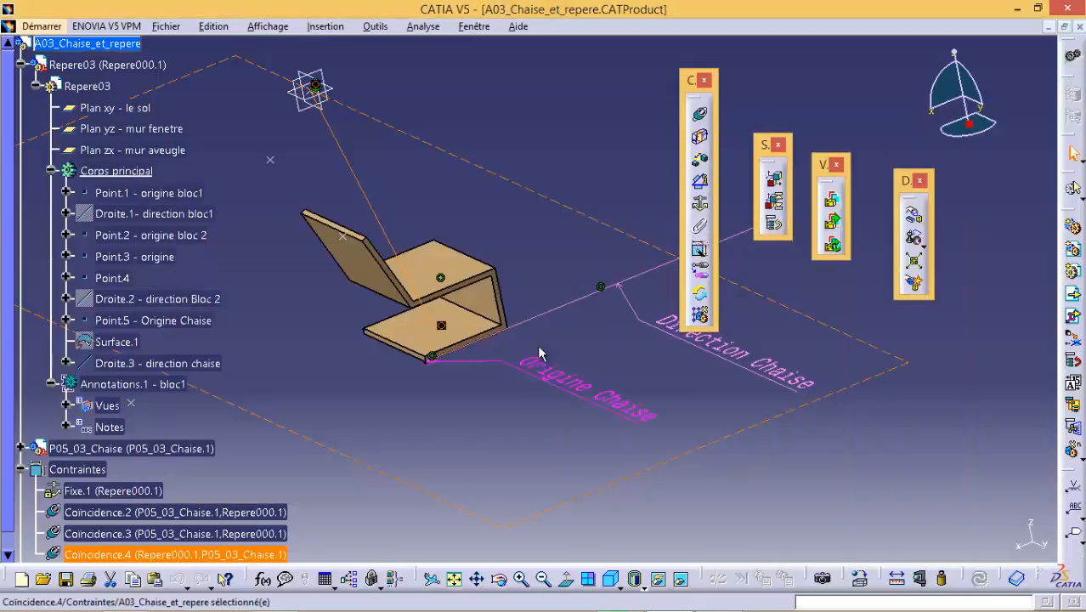
left_click(167, 26)
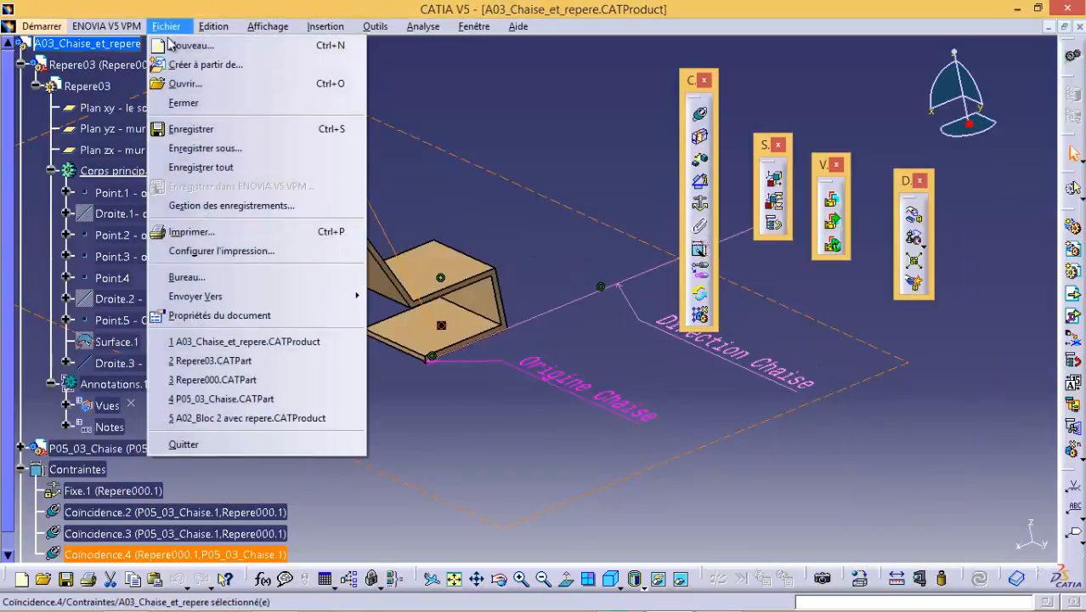
left_click(183, 101)
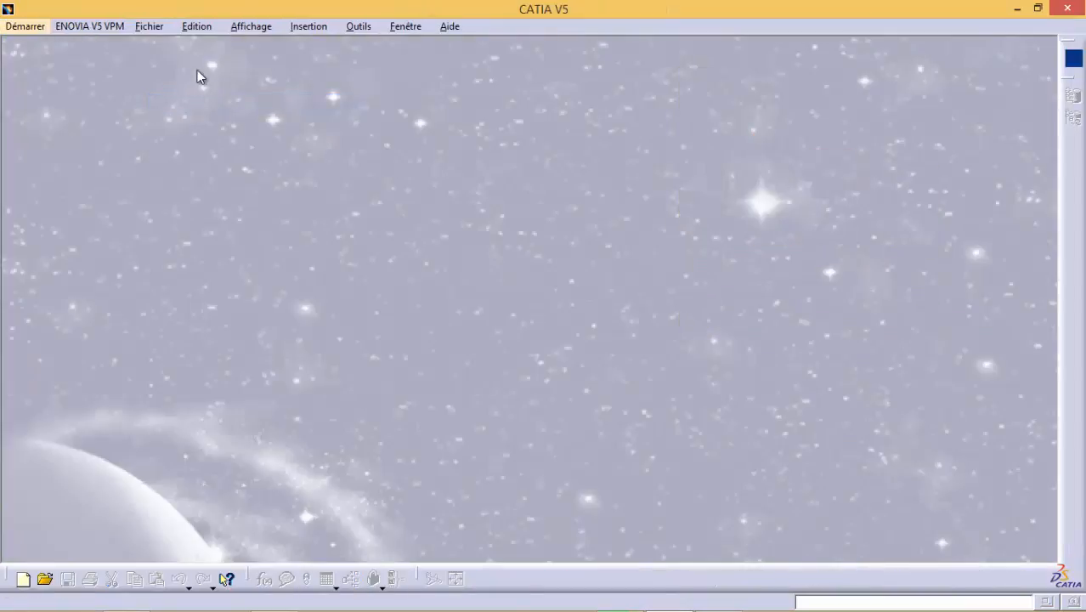